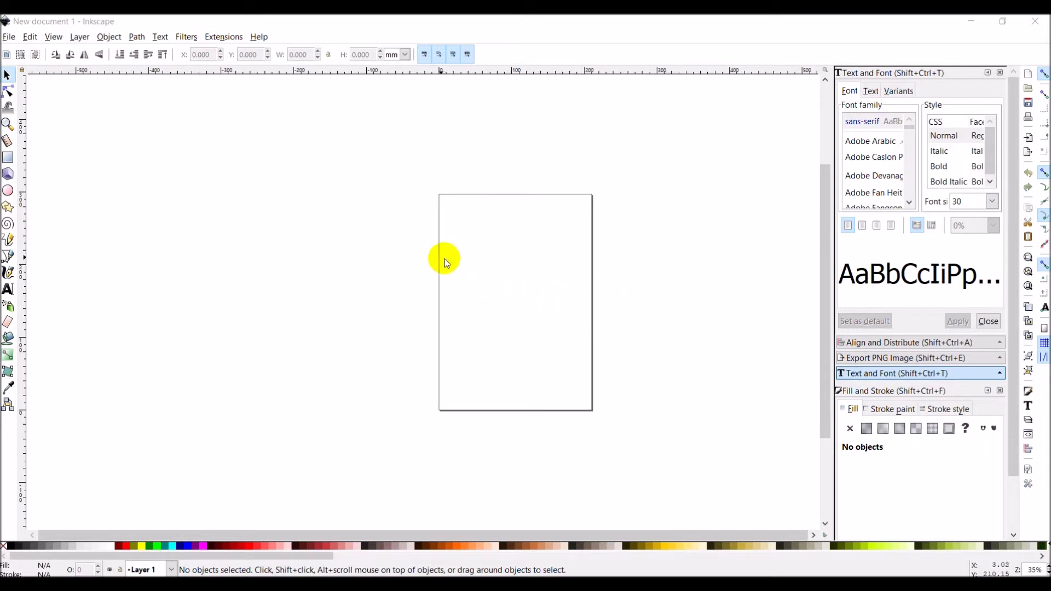
Step: Open the Layers dialog and move it beside the page
left_click(80, 38)
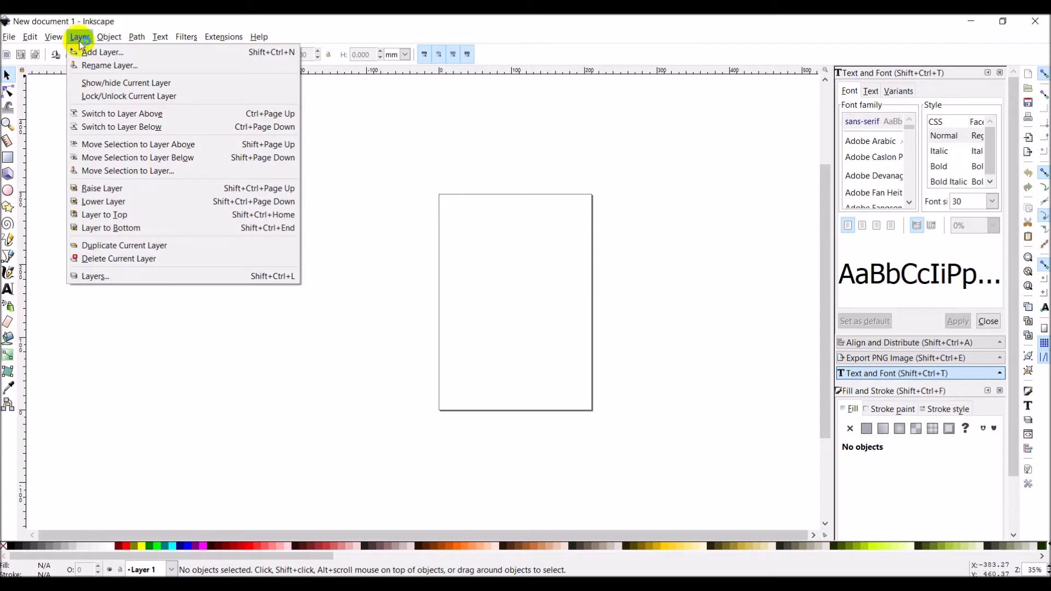
left_click(91, 277)
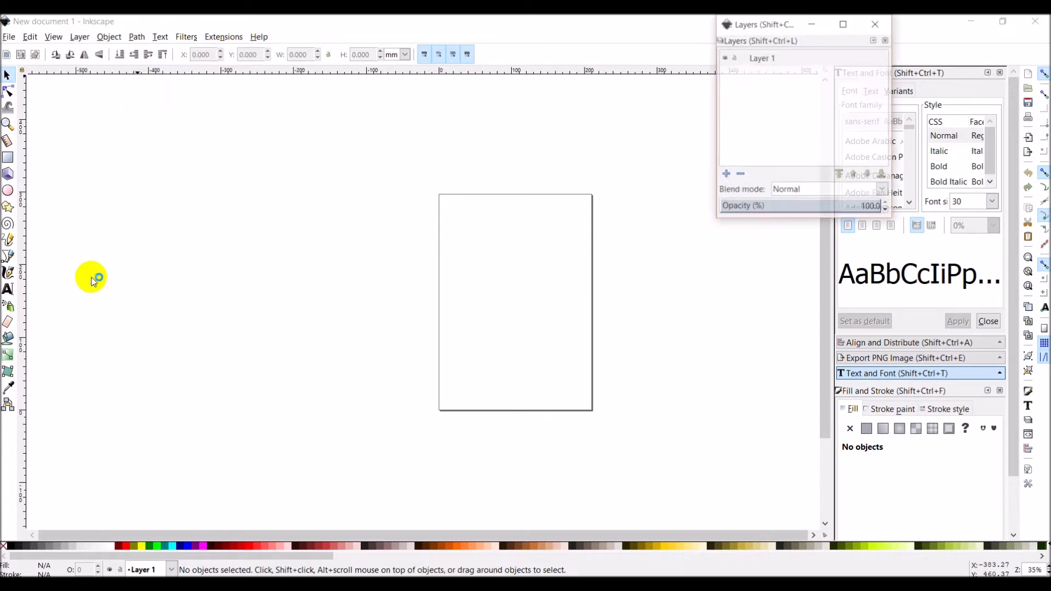
left_click_drag(795, 25, 707, 92)
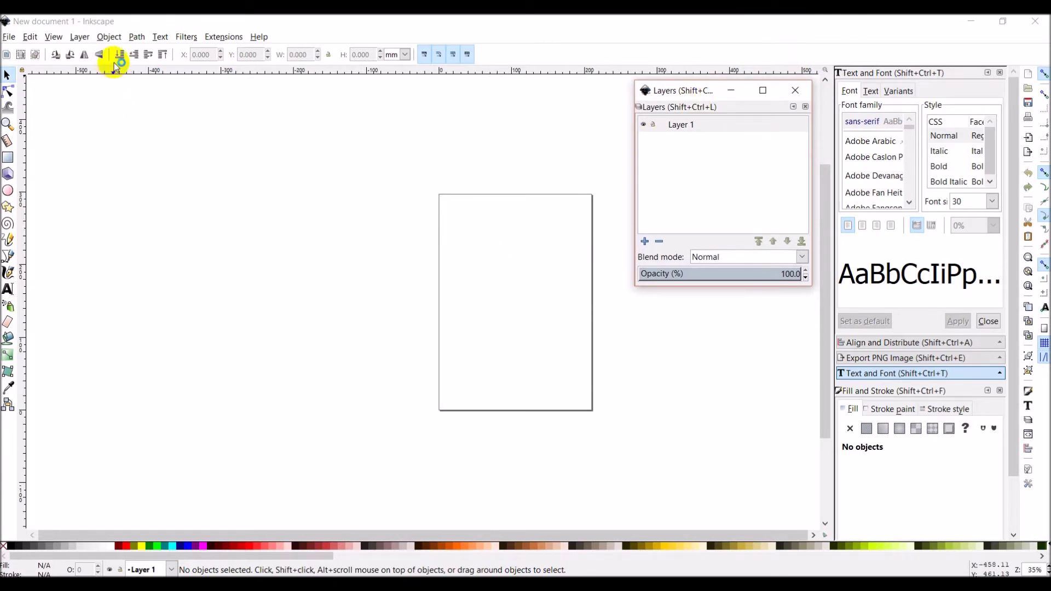
Step: Open the Objects dialog and place it below the Layers panel
left_click(108, 36)
left_click(125, 53)
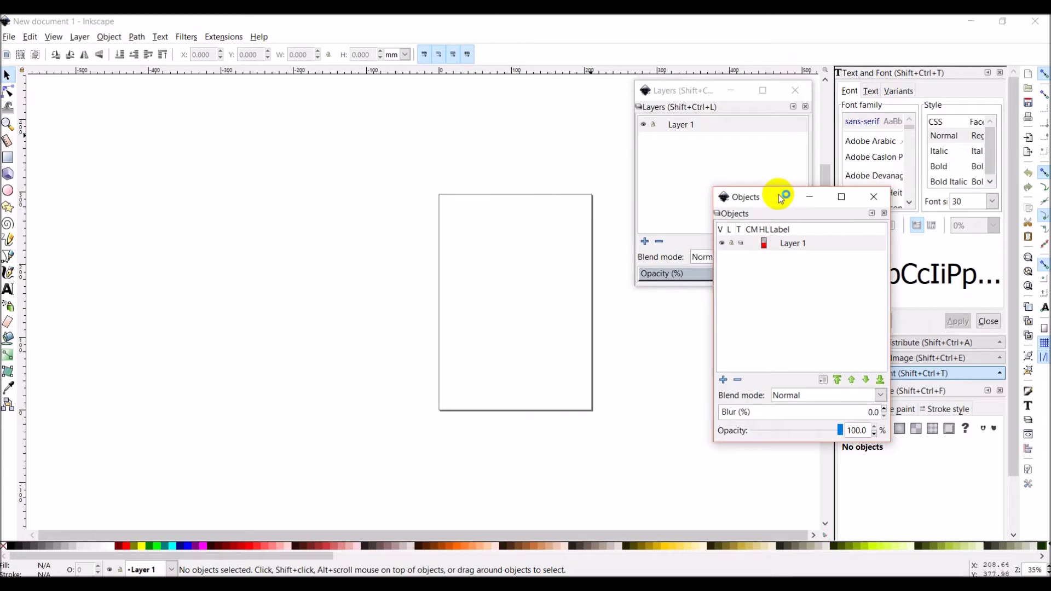
left_click_drag(781, 199, 702, 305)
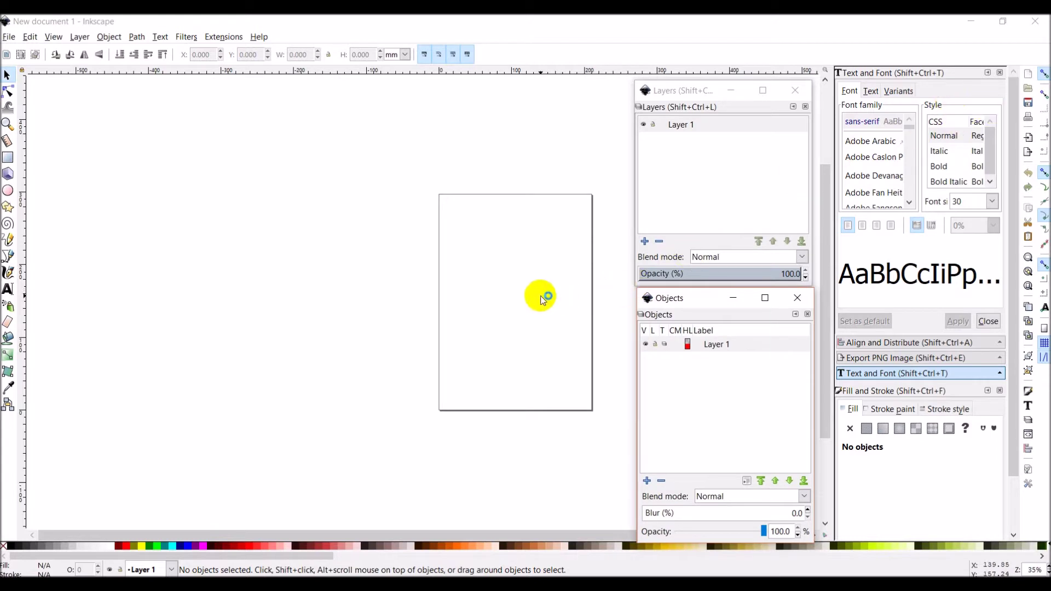
Step: Pan and zoom the canvas from 35% to 50% so the blank page fills the view
scroll(557, 272, "right", 5)
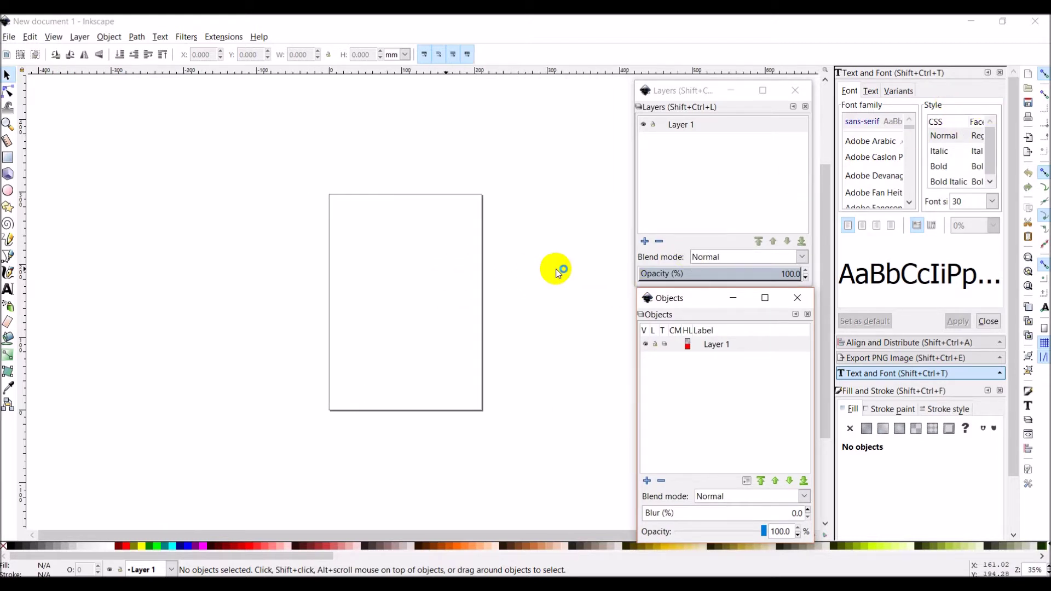
scroll(556, 269, "right", 1)
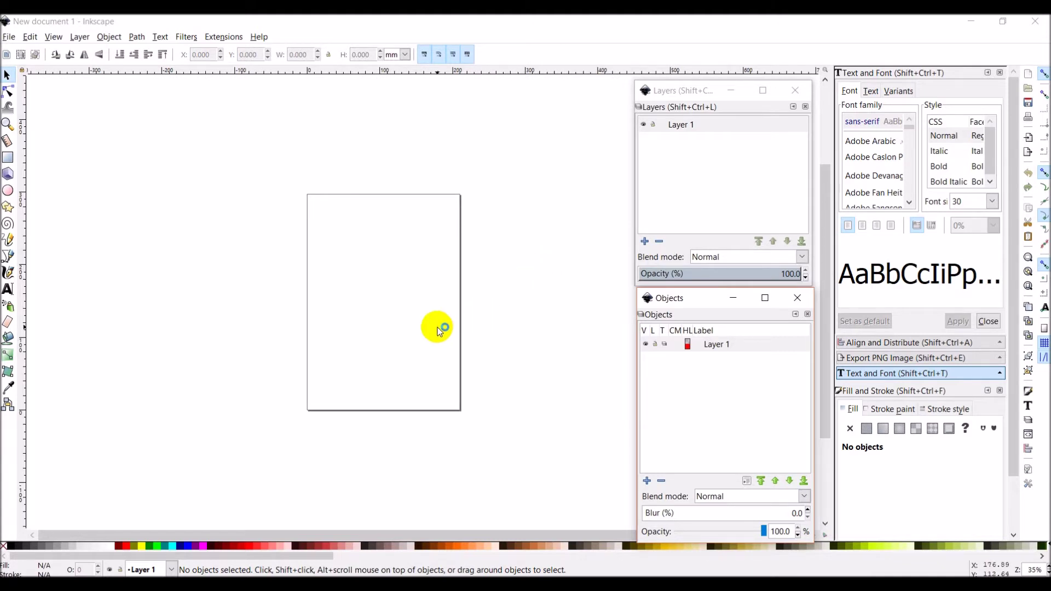
scroll(375, 353, "up", 1)
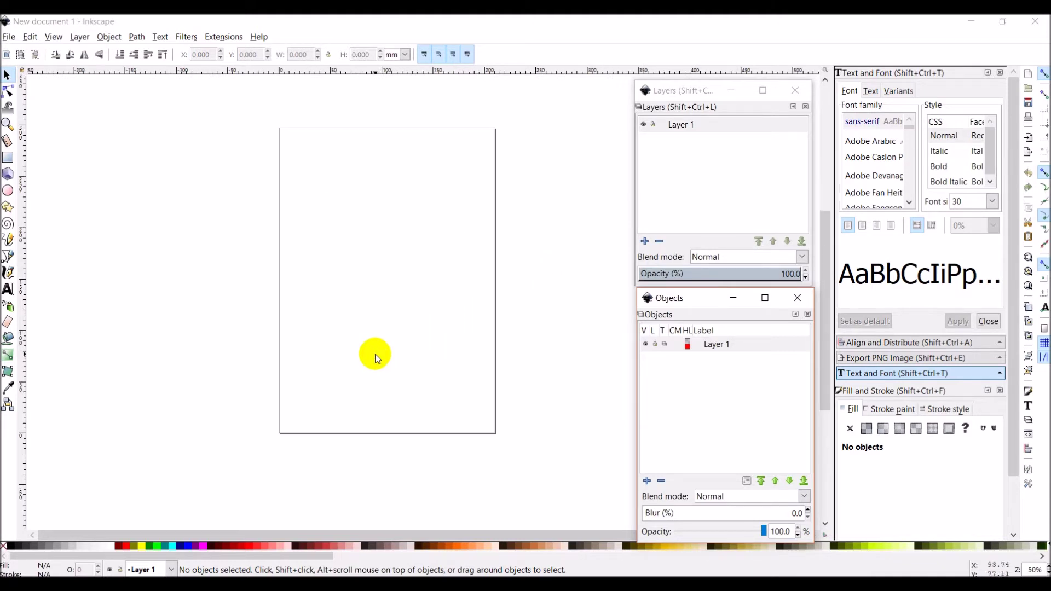
scroll(492, 207, "up", 1)
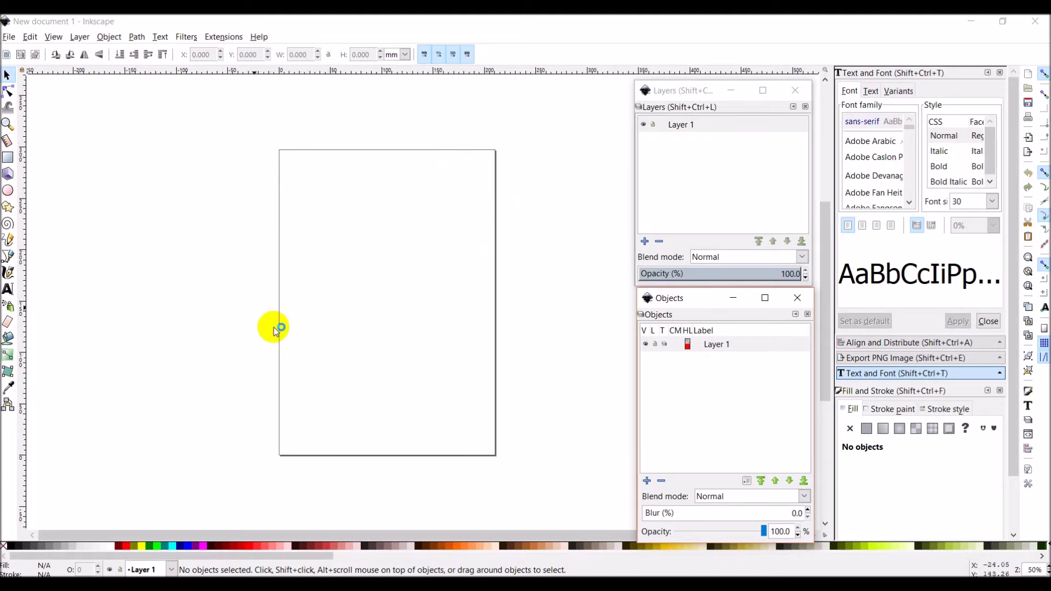
left_click(10, 37)
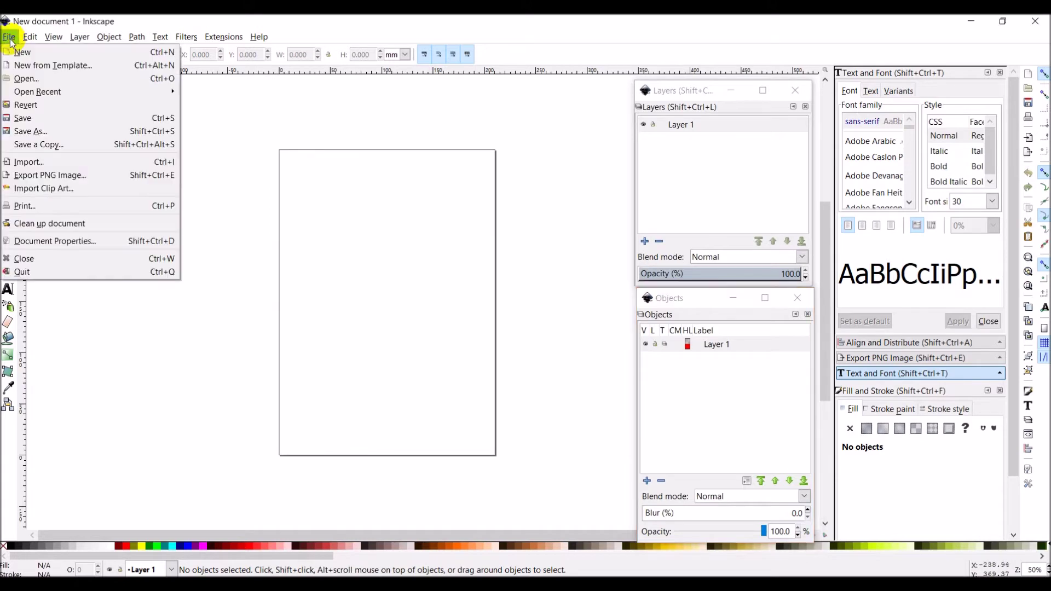
left_click(51, 239)
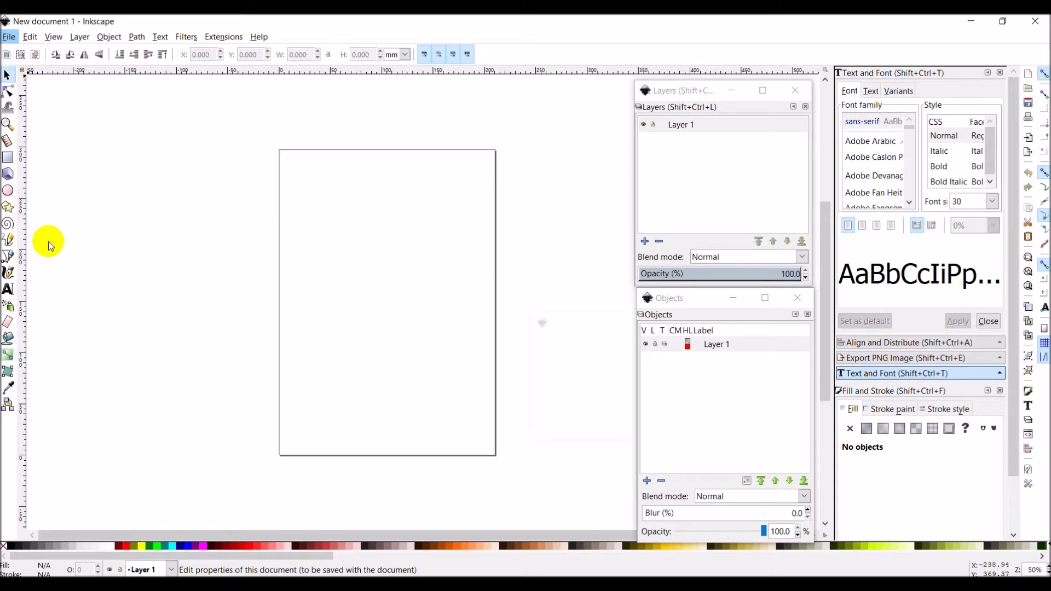
left_click_drag(584, 324, 236, 87)
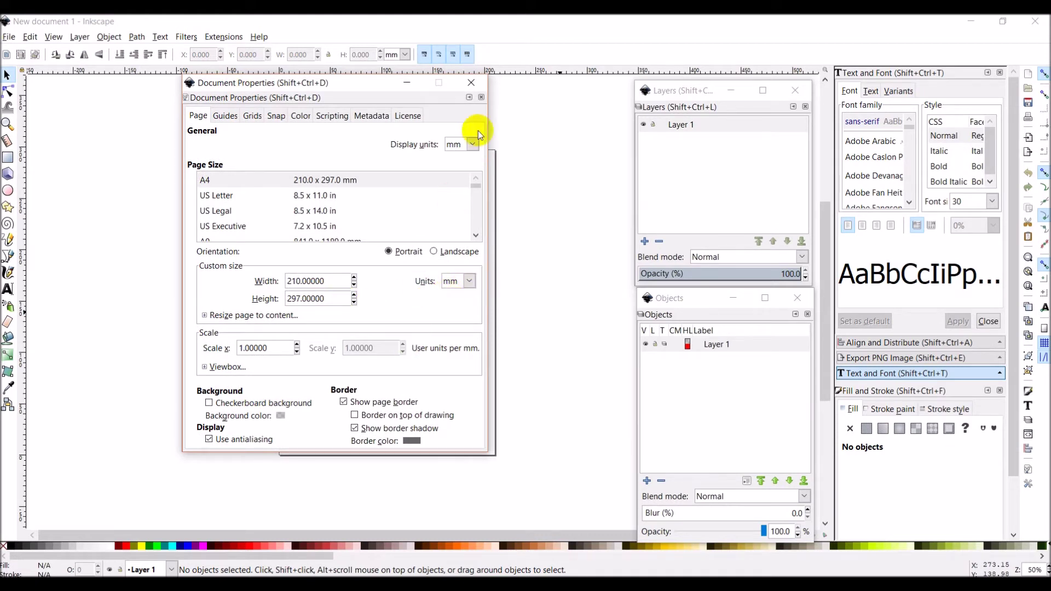
left_click(471, 83)
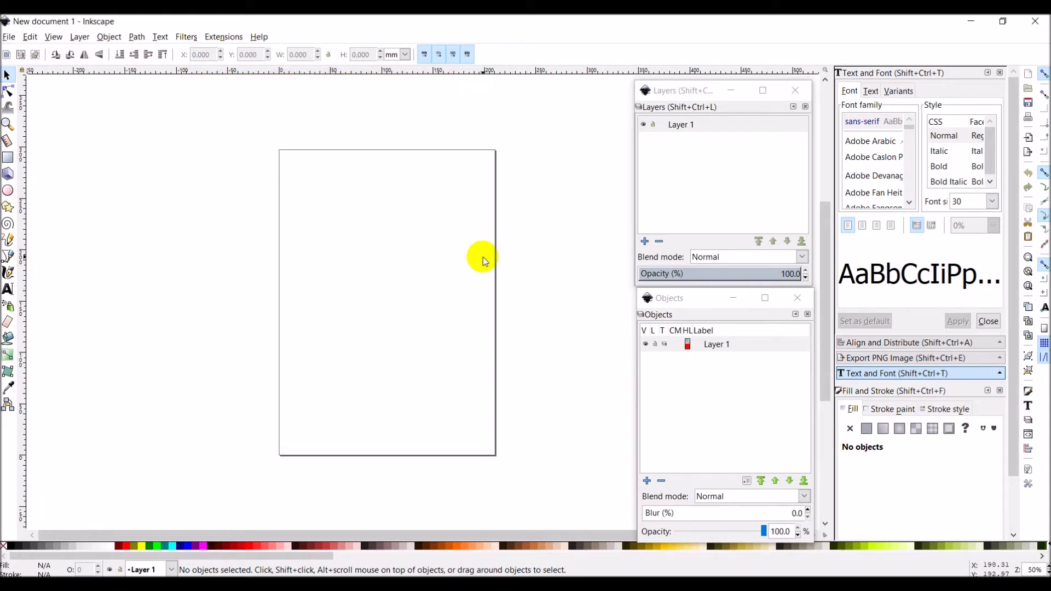
Step: Rename Layer 1 to basemap and add a hillshade layer above it
left_click(679, 127)
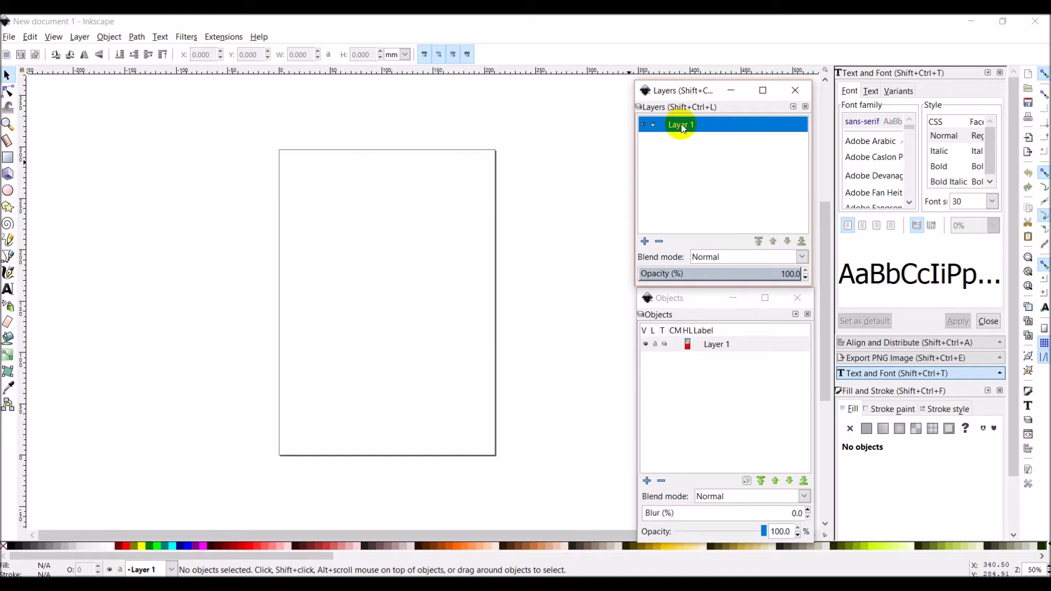
left_click(681, 124)
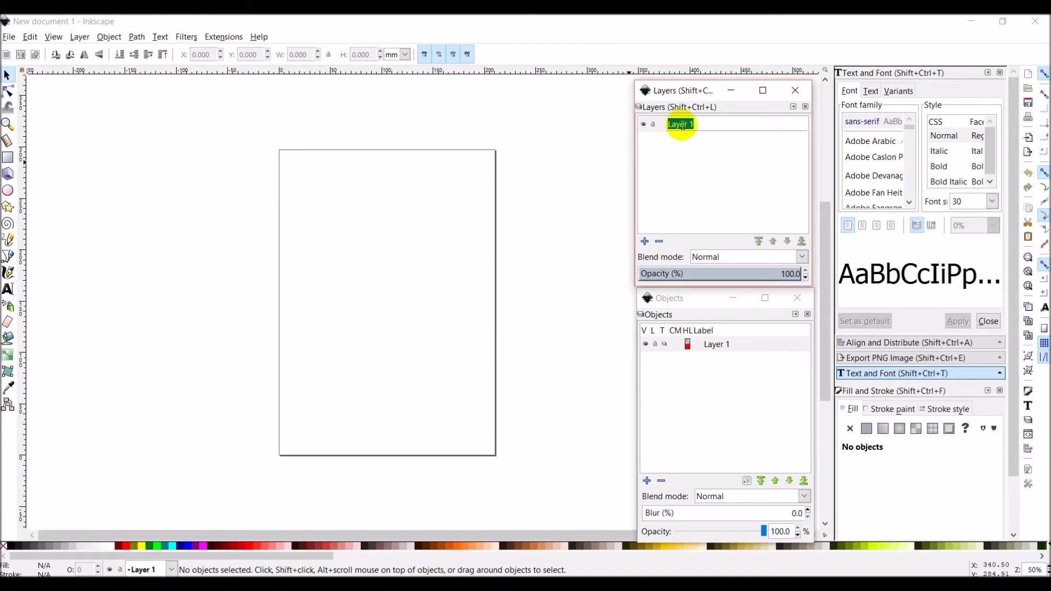
type("basemap")
key("Return")
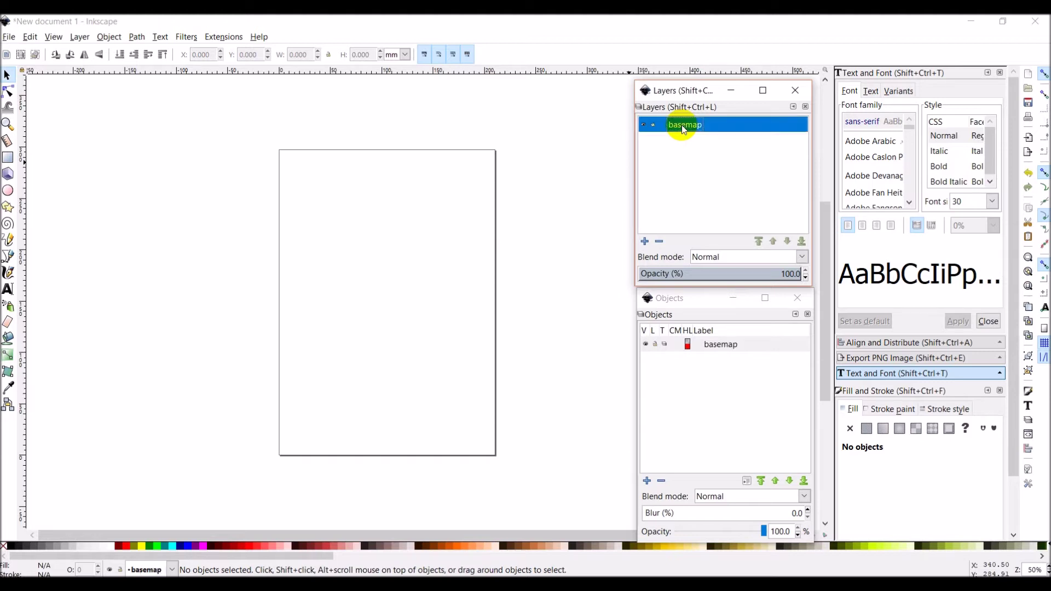
left_click(645, 242)
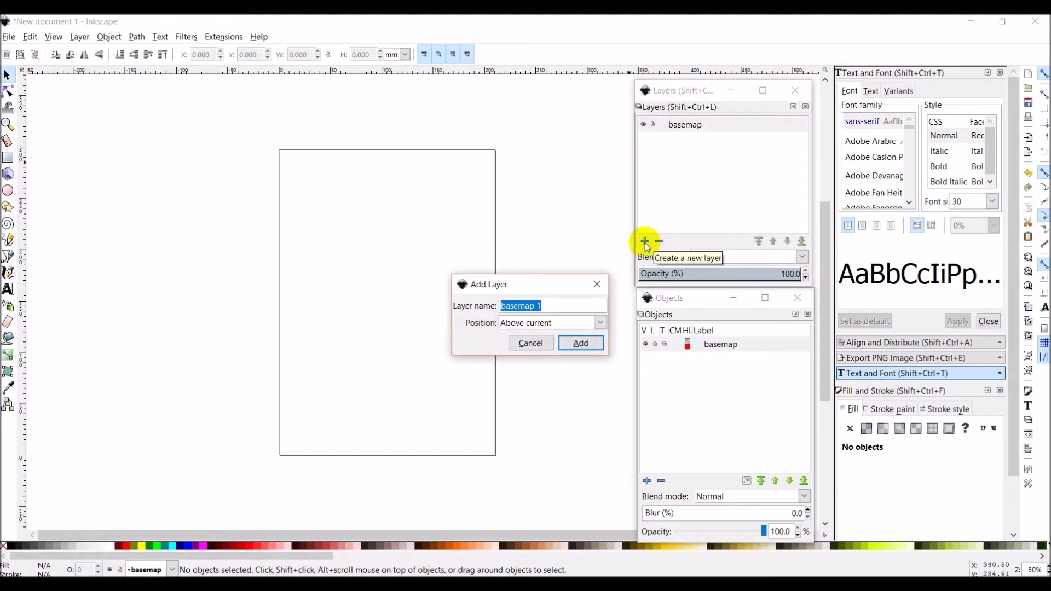
type("hillsha")
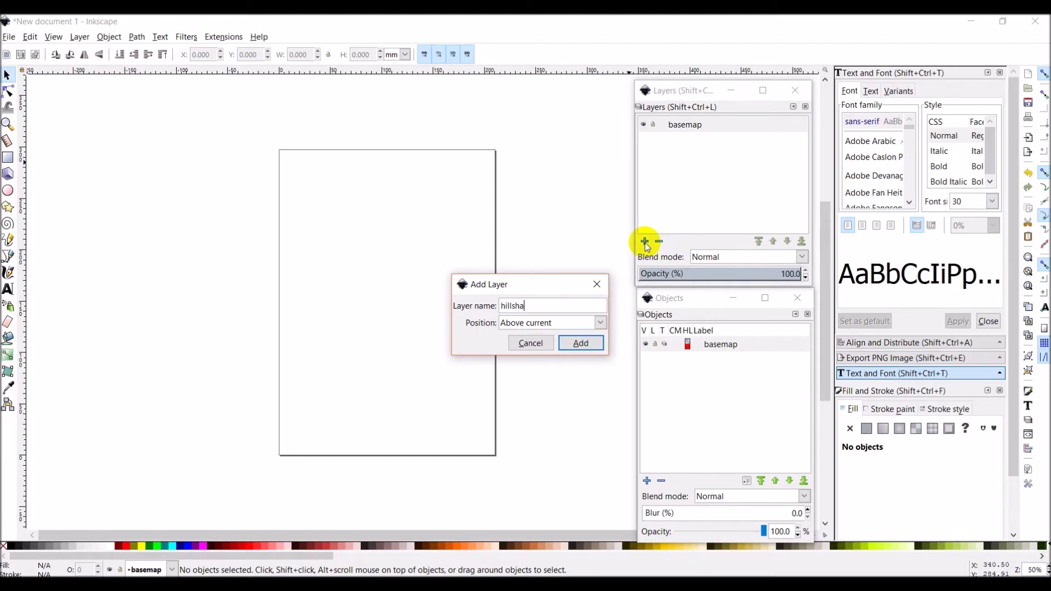
type("de")
key("Return")
Step: Add dem, streams and boundary layers, each stacked above the previous one
left_click(646, 242)
type("dem")
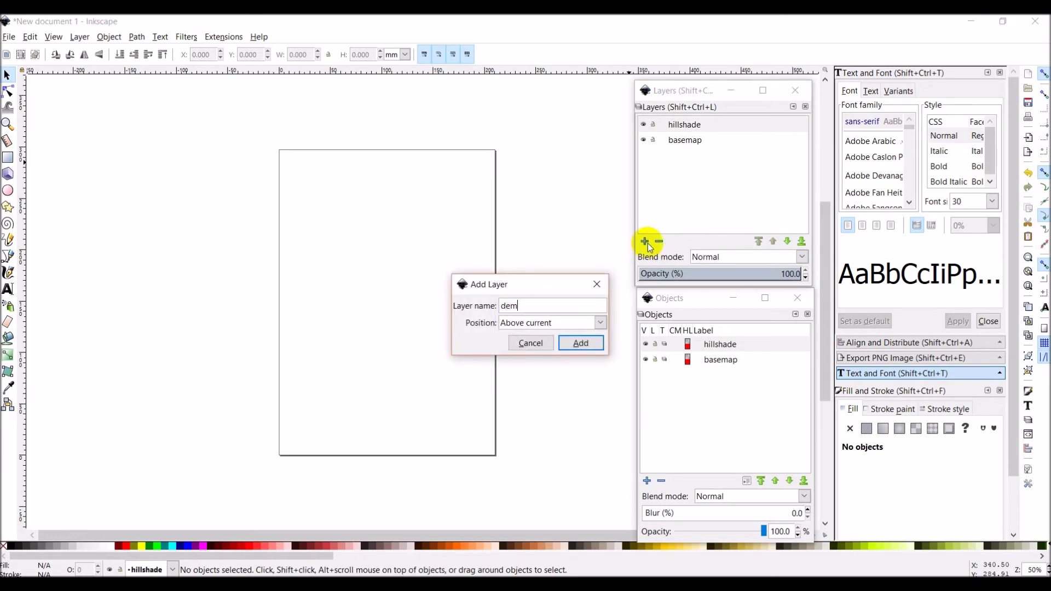
left_click(595, 344)
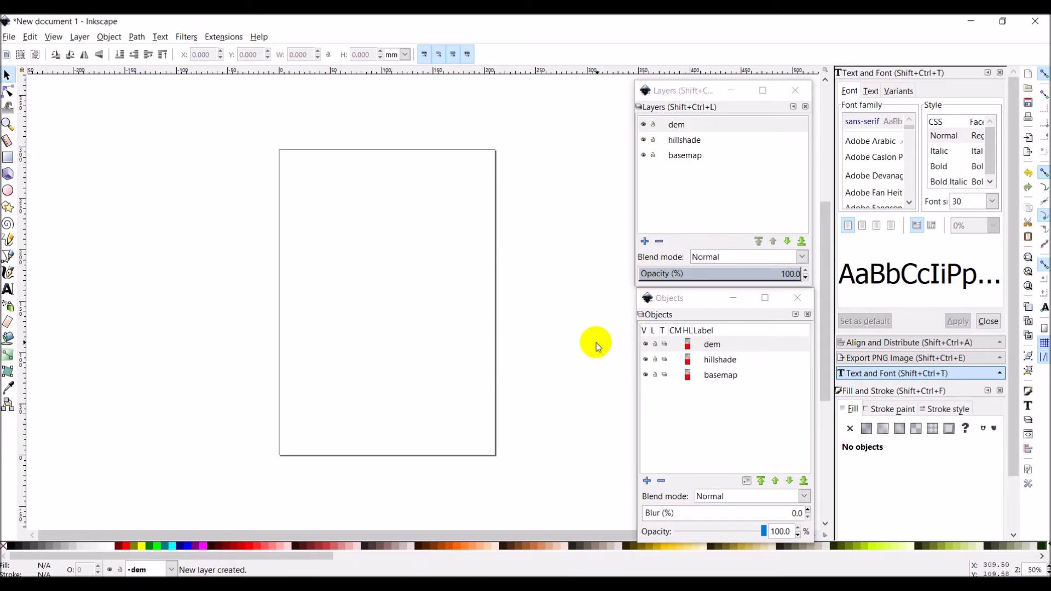
left_click(649, 242)
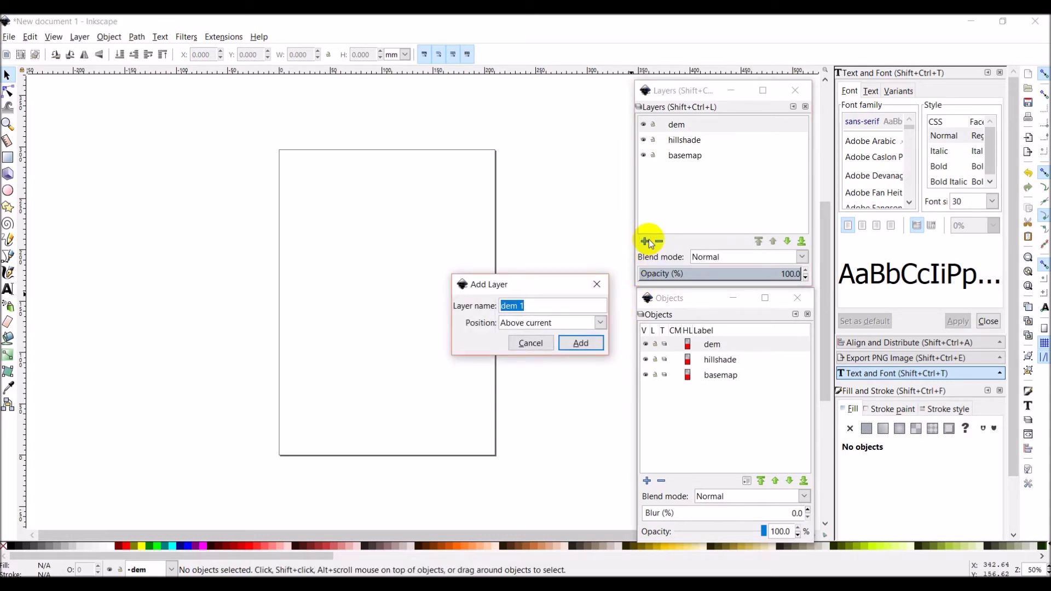
type("streams")
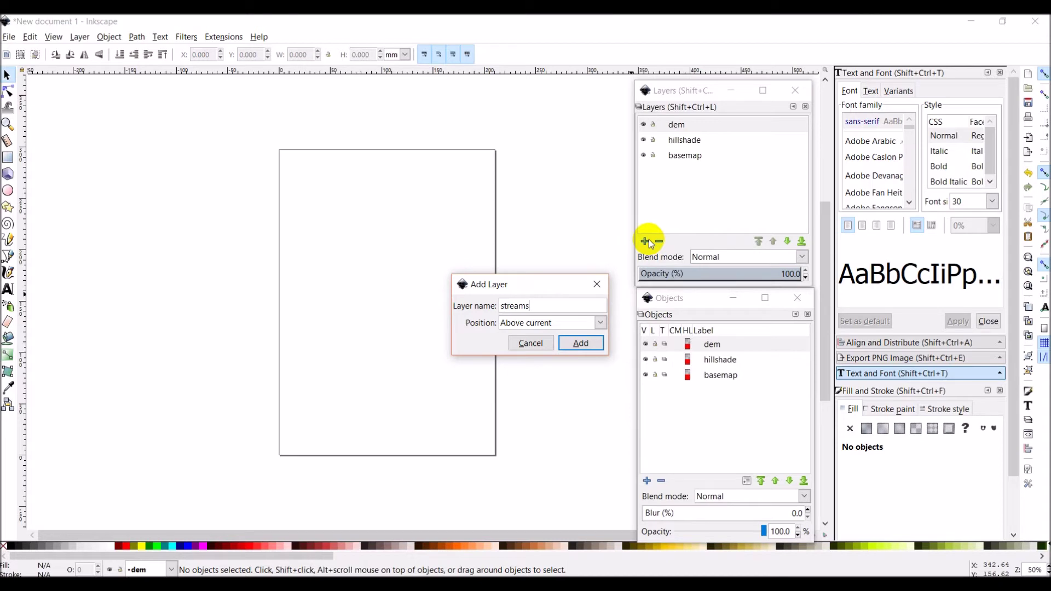
left_click(596, 341)
left_click(645, 241)
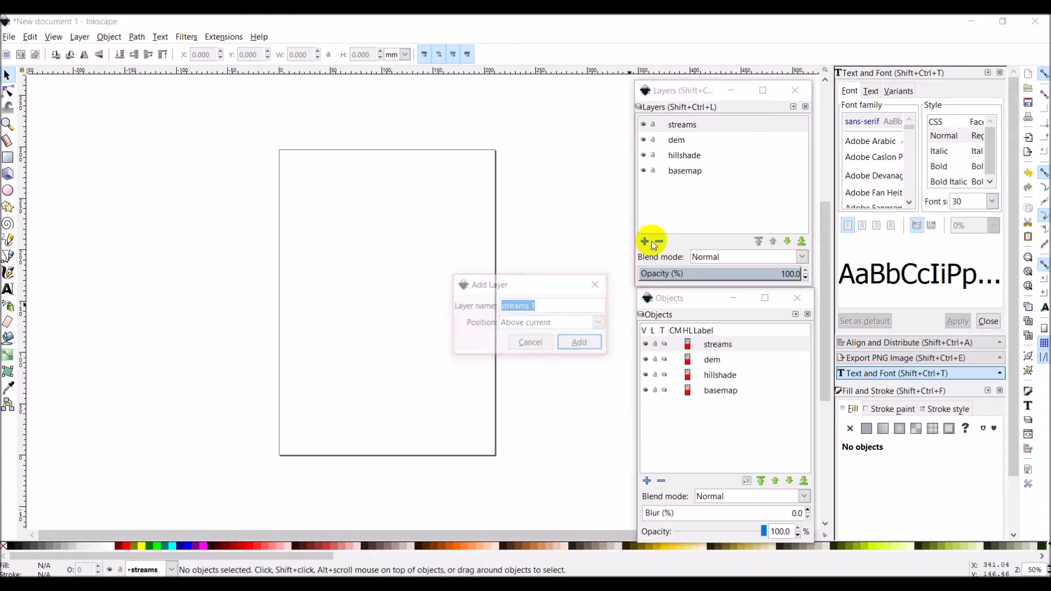
type("boundary")
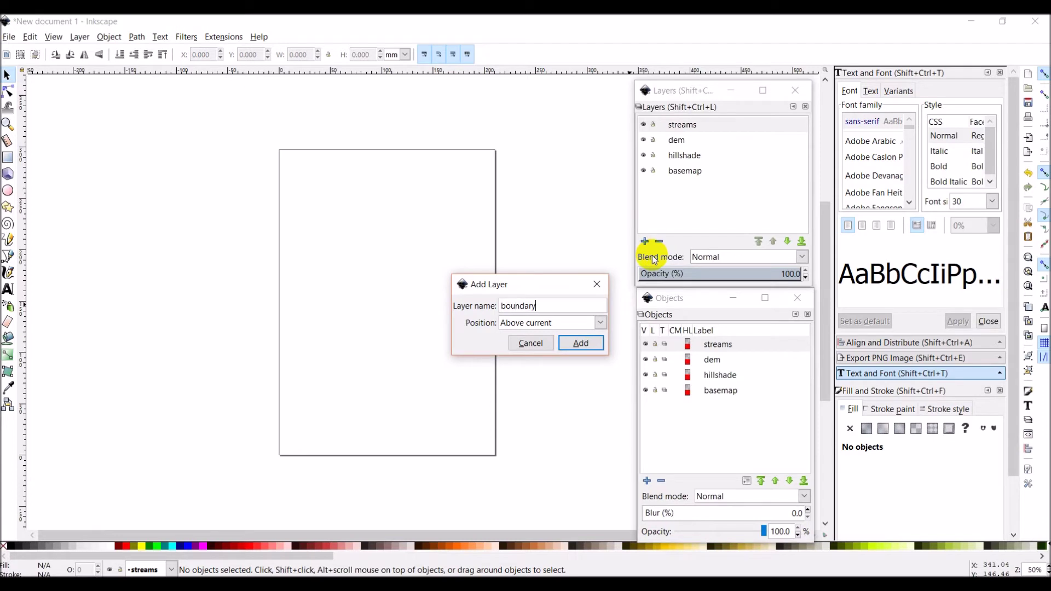
left_click(581, 343)
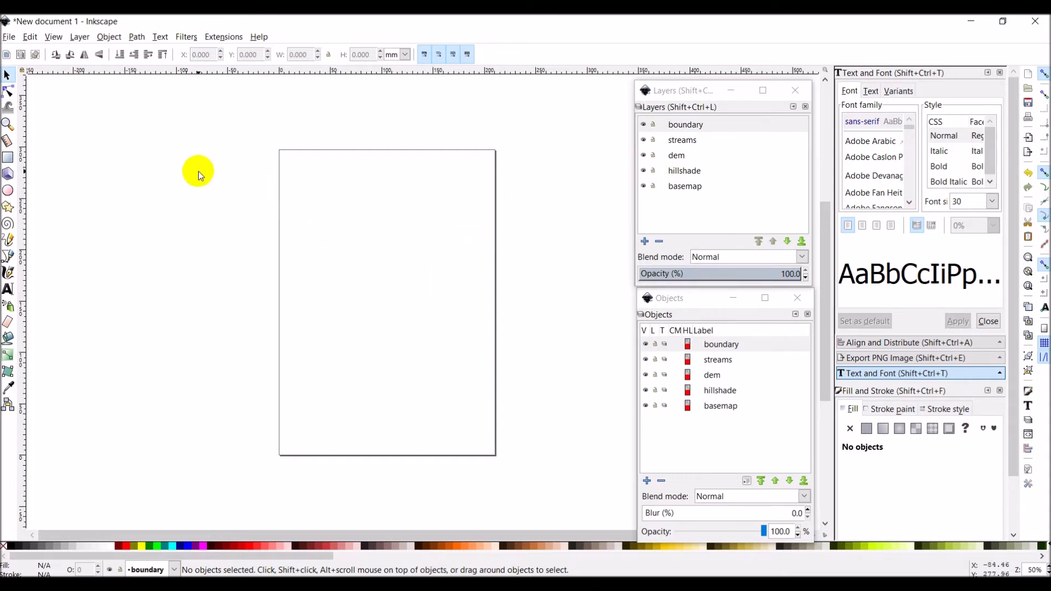
left_click(9, 38)
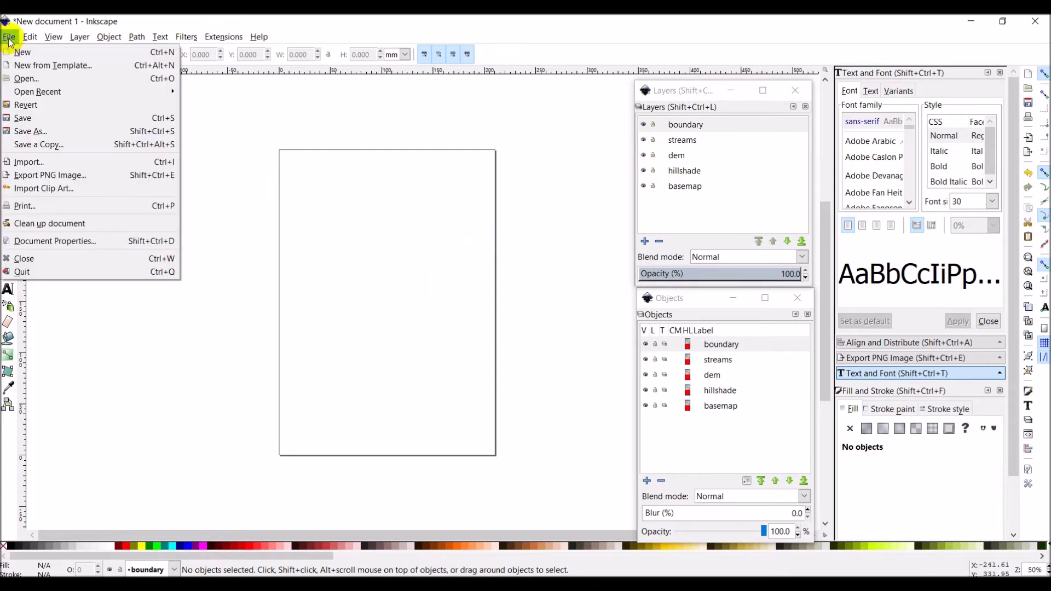
Step: Cancel the import dialog and make basemap the current layer
left_click(34, 165)
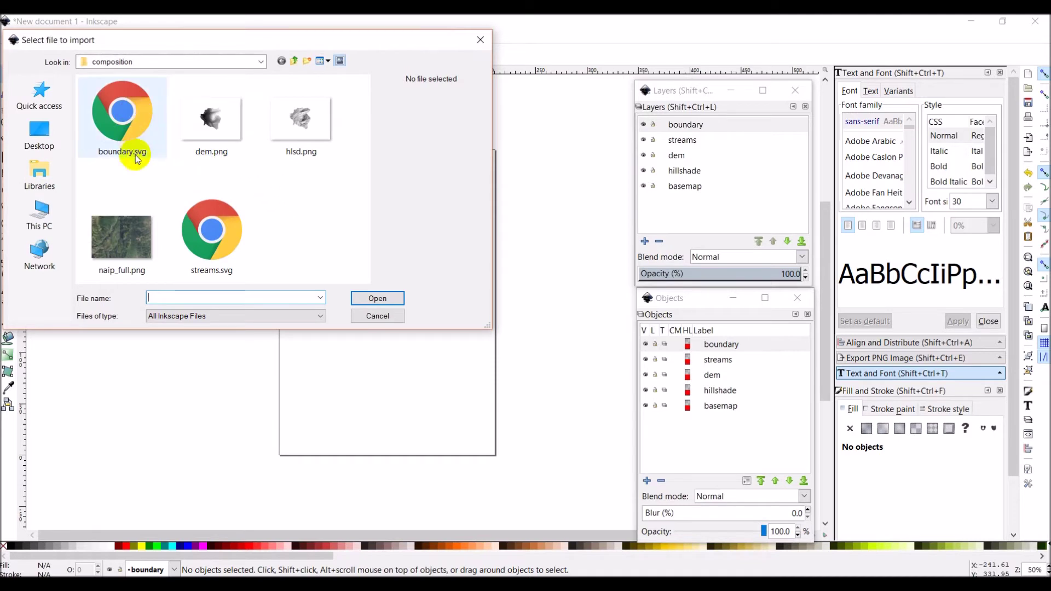
left_click(376, 316)
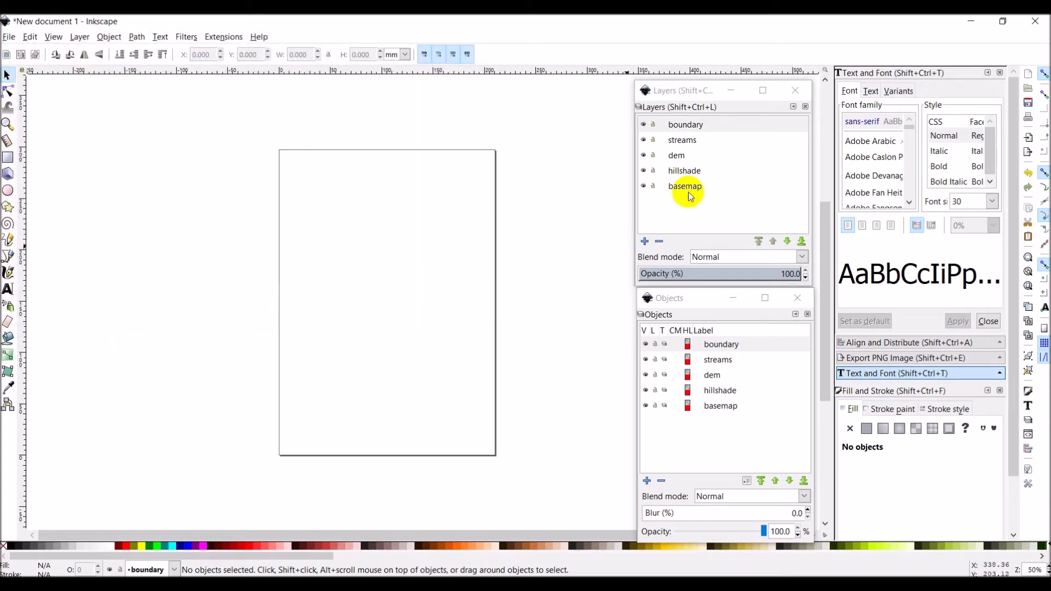
left_click(688, 187)
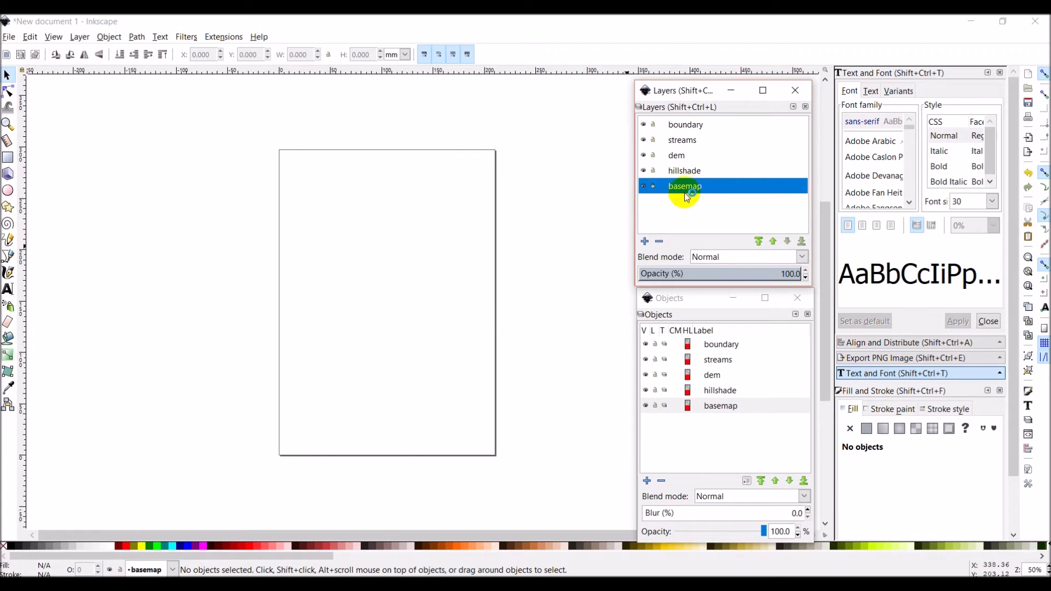
Step: Import naip_full.png into the basemap layer as a linked image
left_click(9, 36)
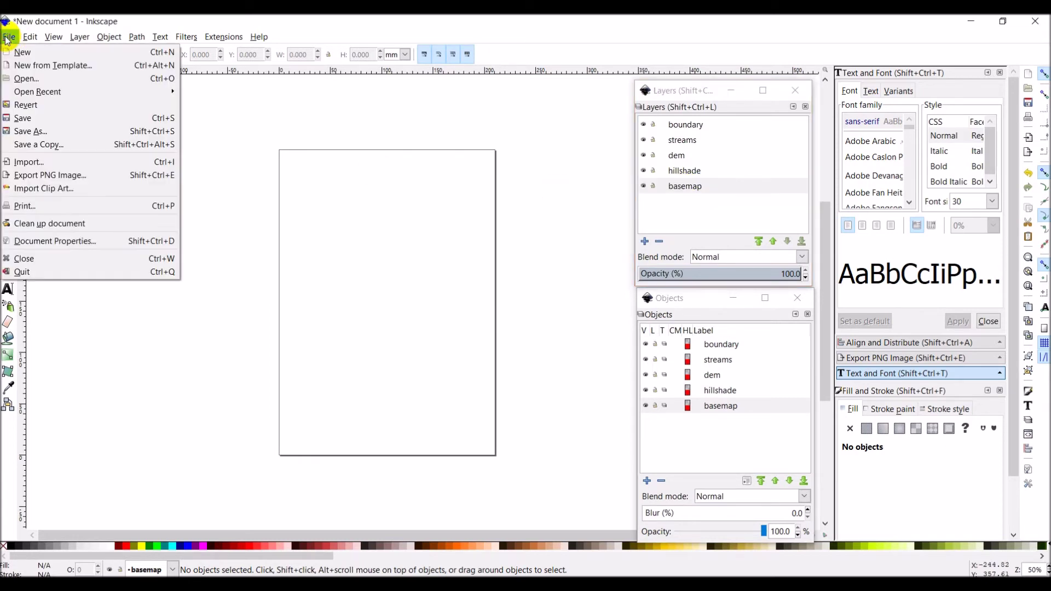
left_click(28, 163)
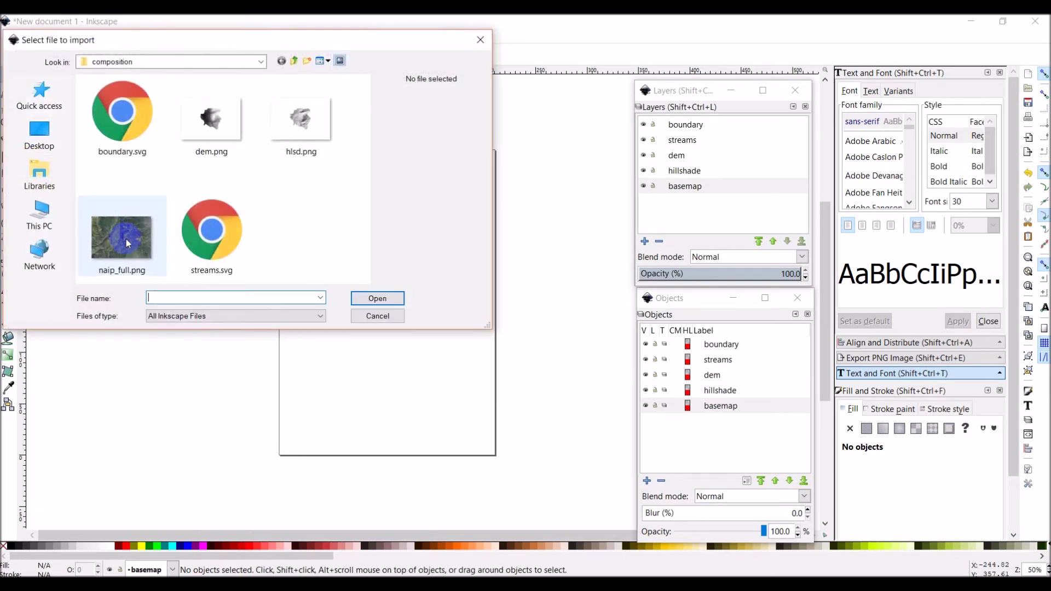
left_click(125, 245)
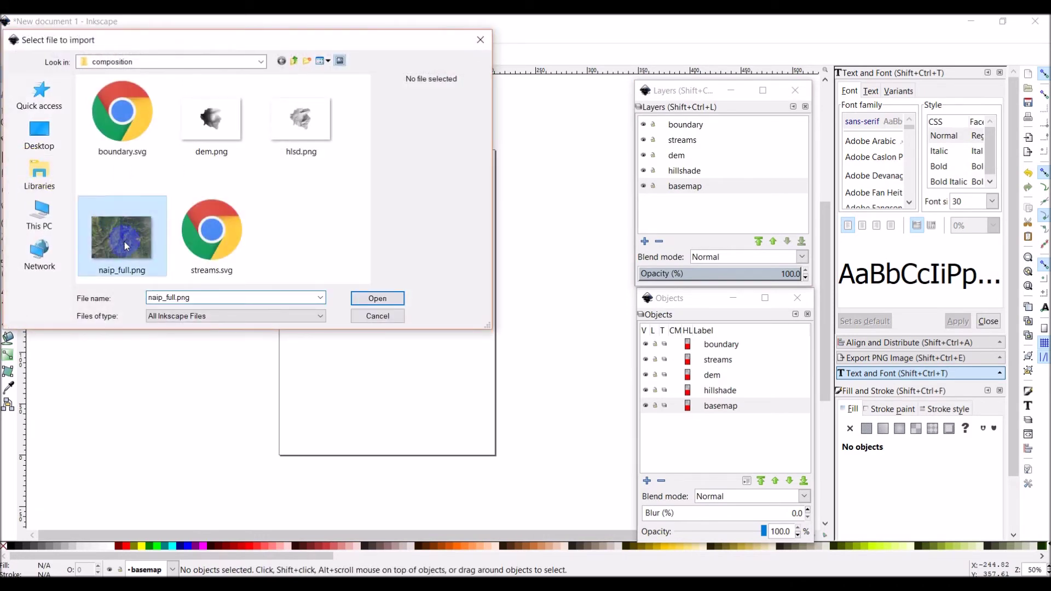
left_click(388, 300)
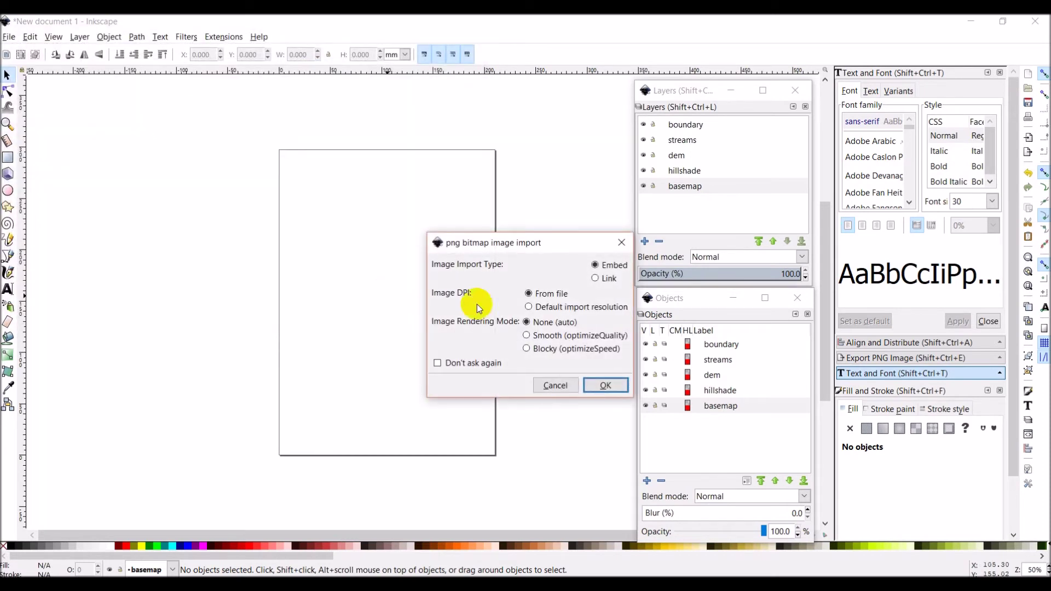
left_click(601, 280)
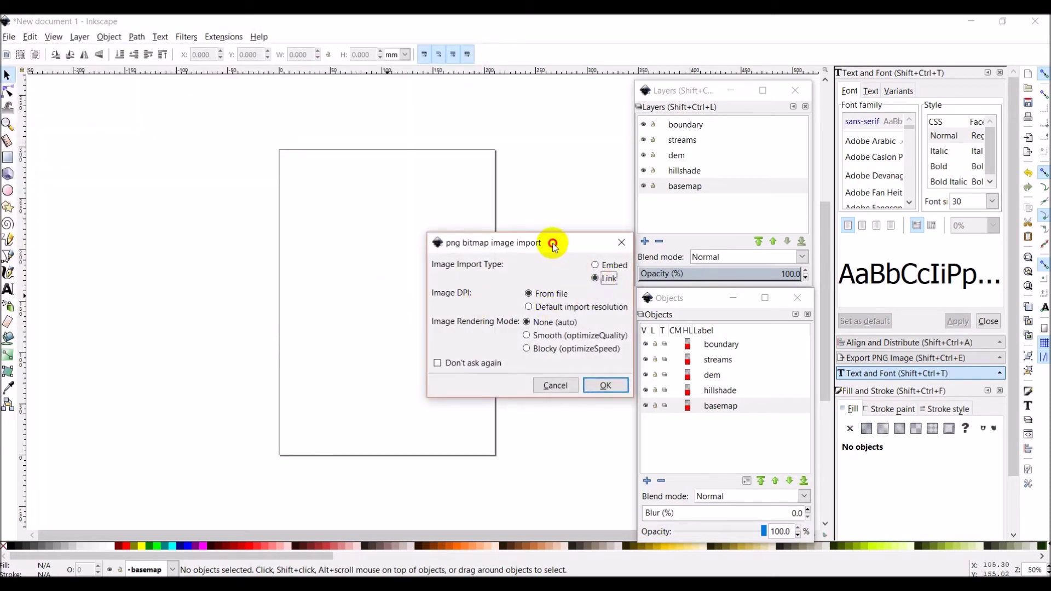
left_click_drag(554, 242, 445, 203)
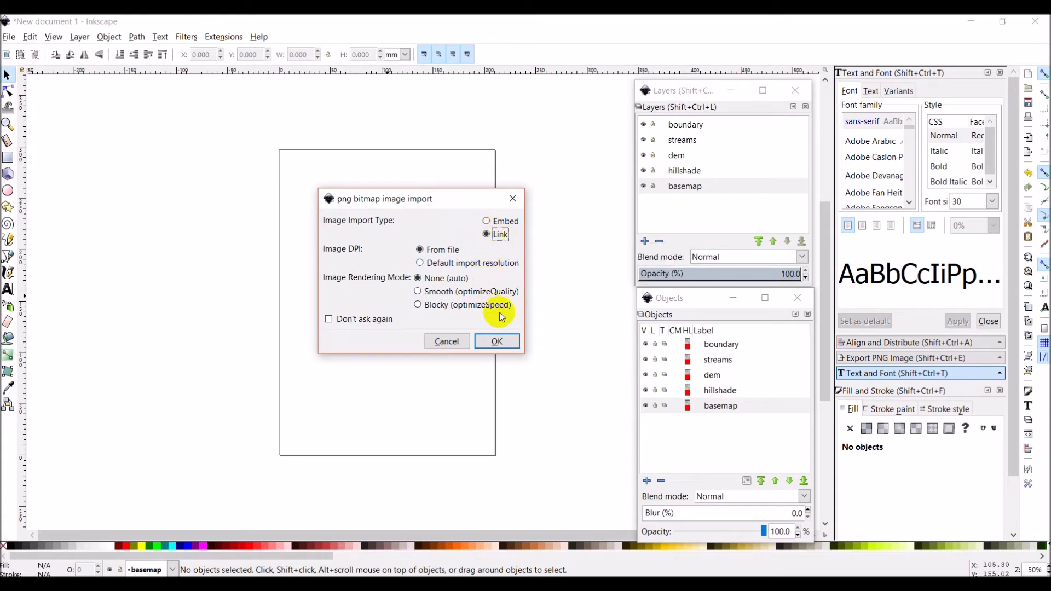
left_click(497, 342)
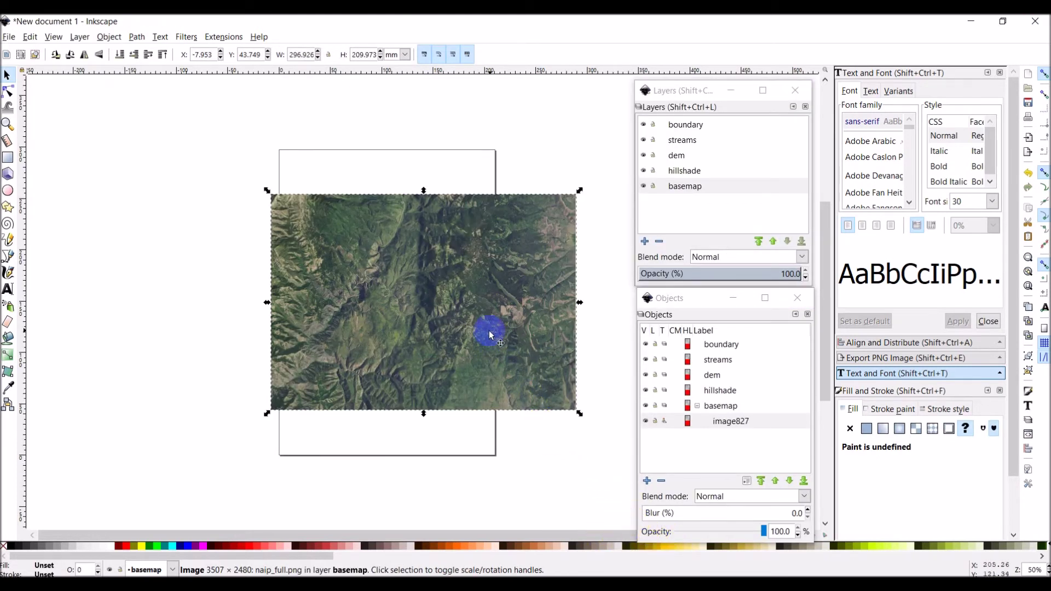
Step: Import hlsd.png as a linked image into the hillshade layer
left_click(683, 172)
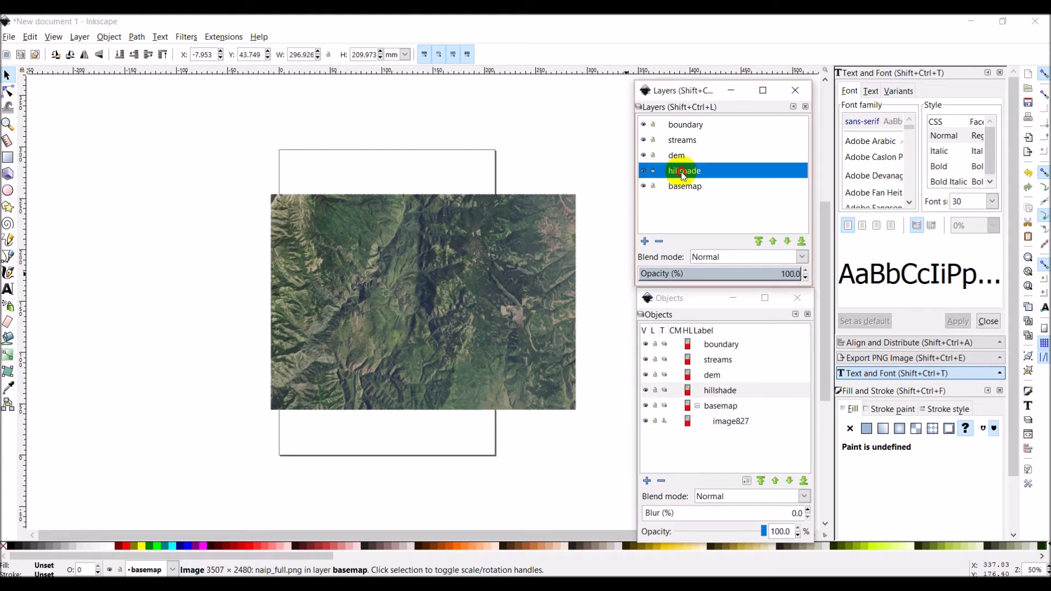
left_click(9, 36)
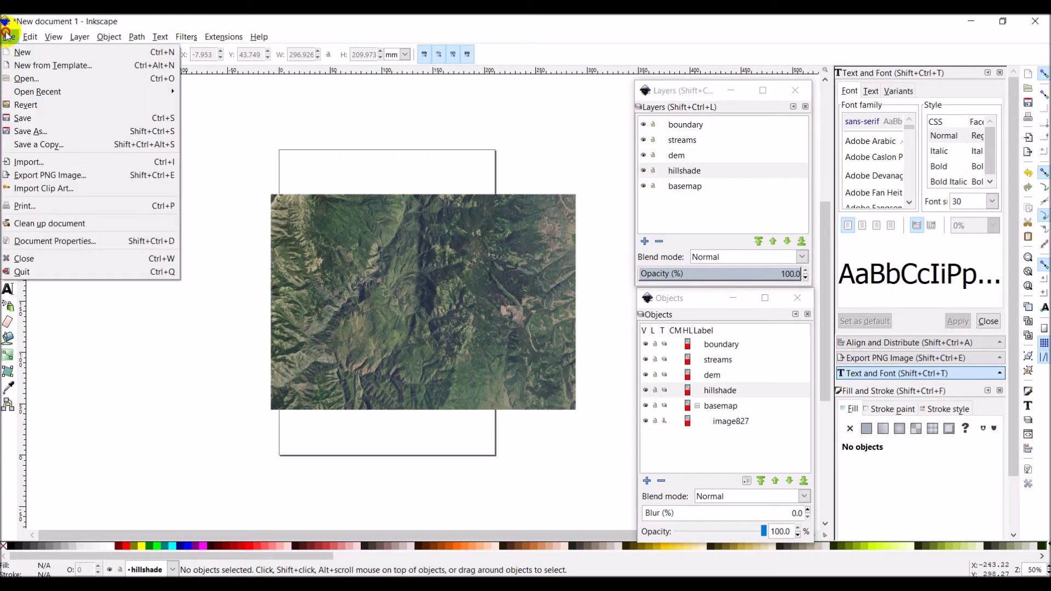
left_click(36, 161)
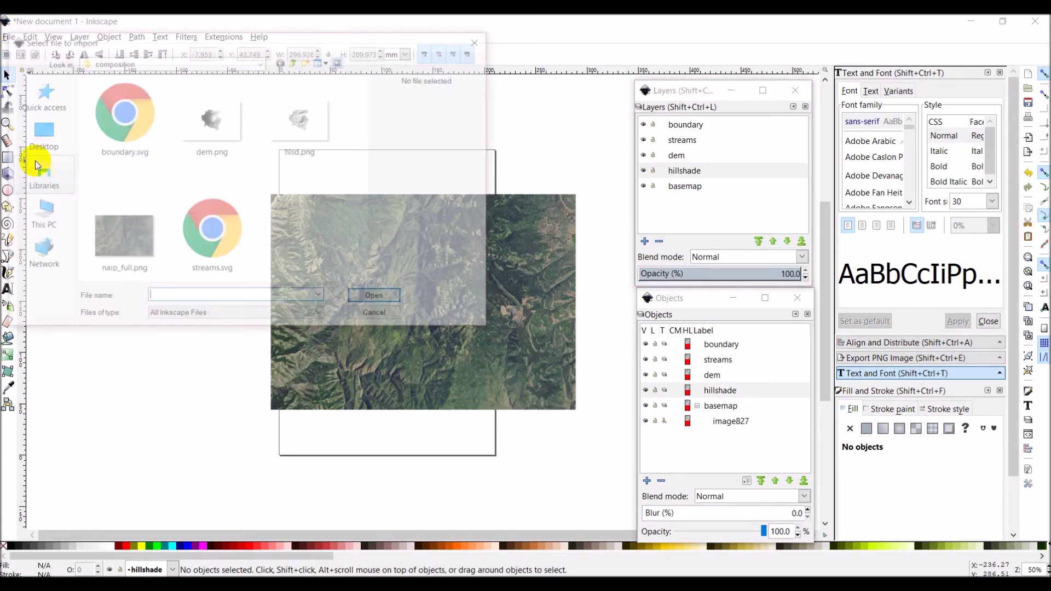
left_click(334, 130)
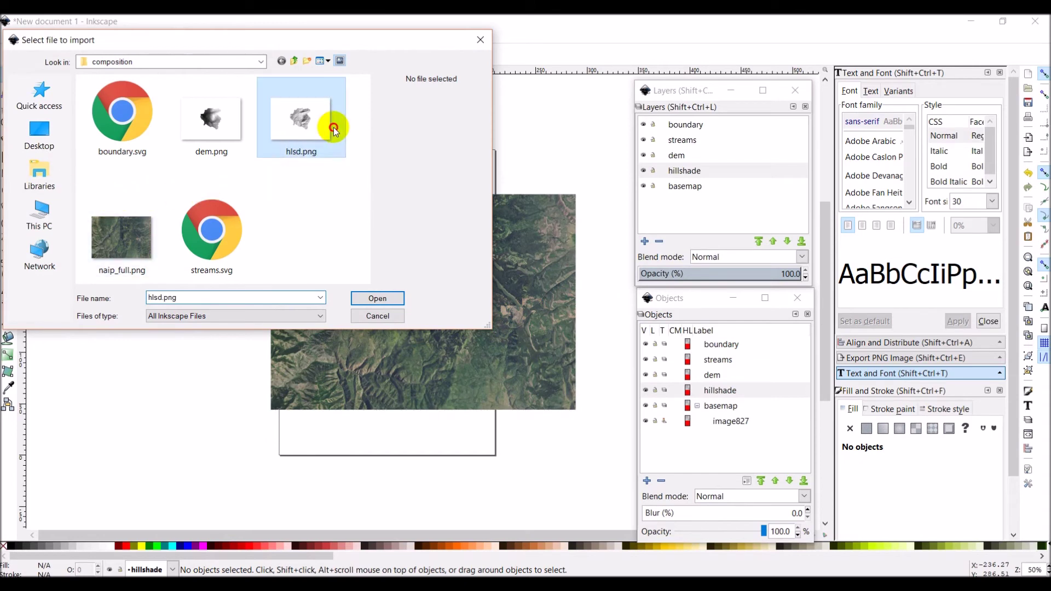
left_click(377, 298)
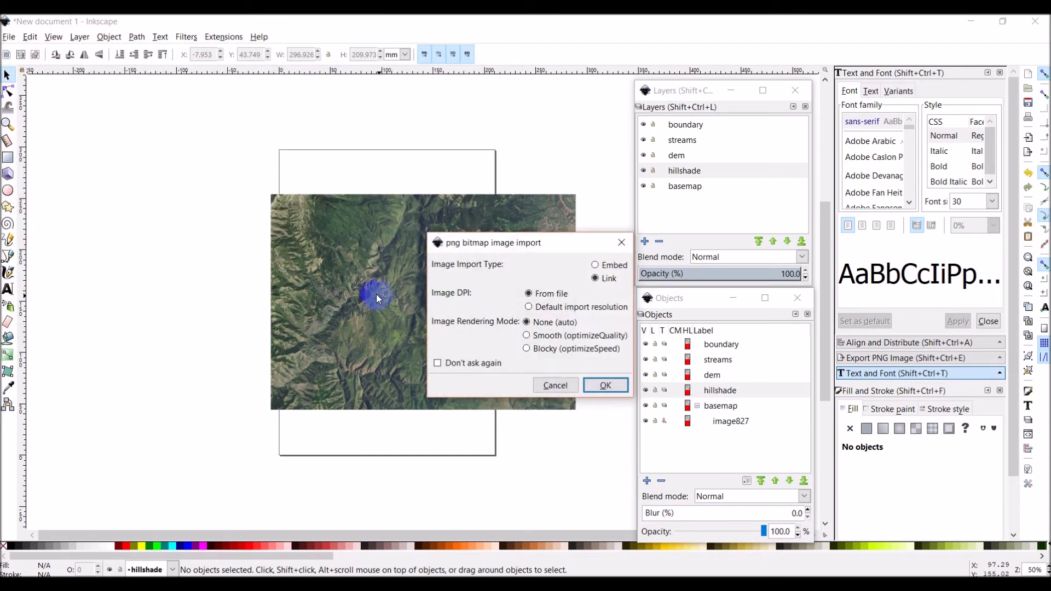
left_click(602, 386)
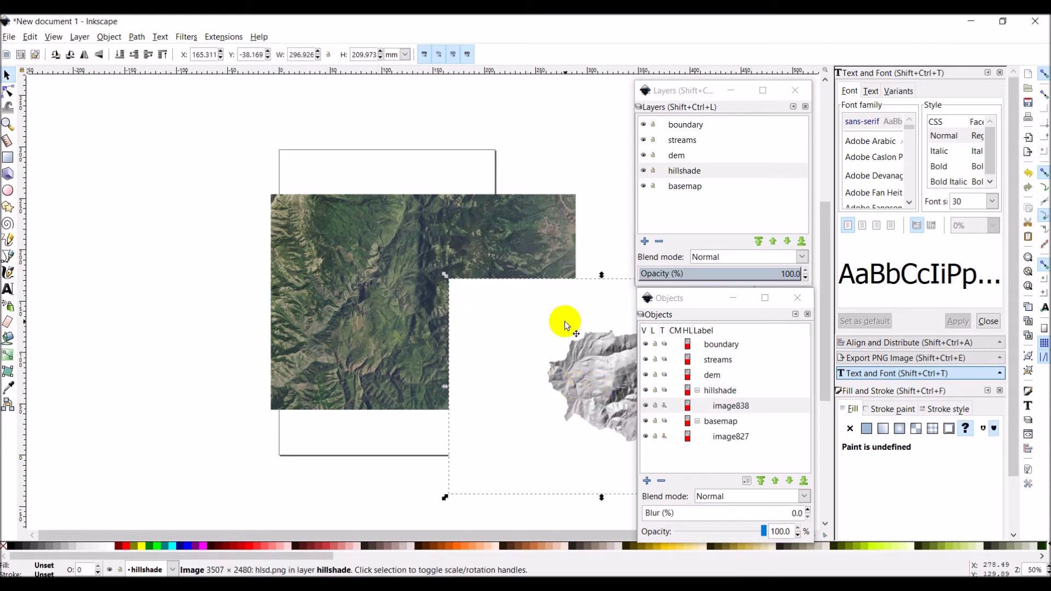
Step: Import dem.png as a linked image into the dem layer
left_click(676, 159)
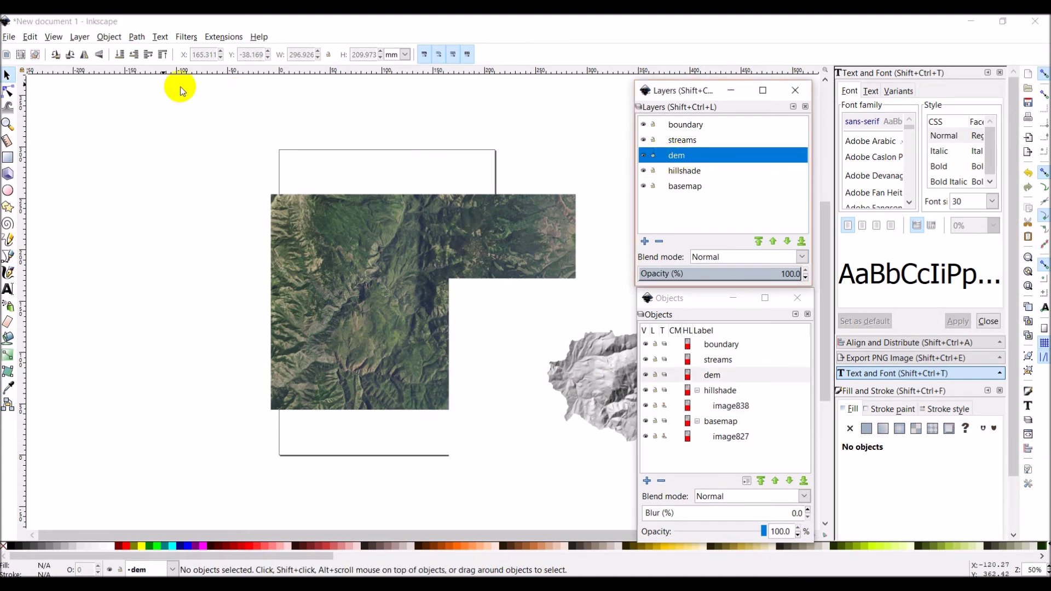
left_click(9, 38)
left_click(29, 163)
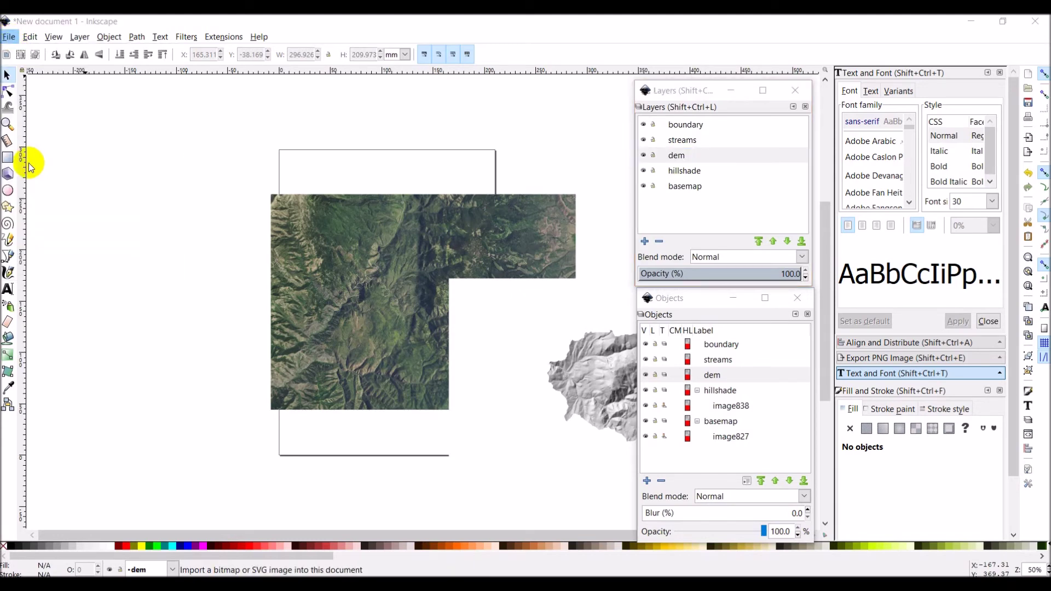
left_click(197, 137)
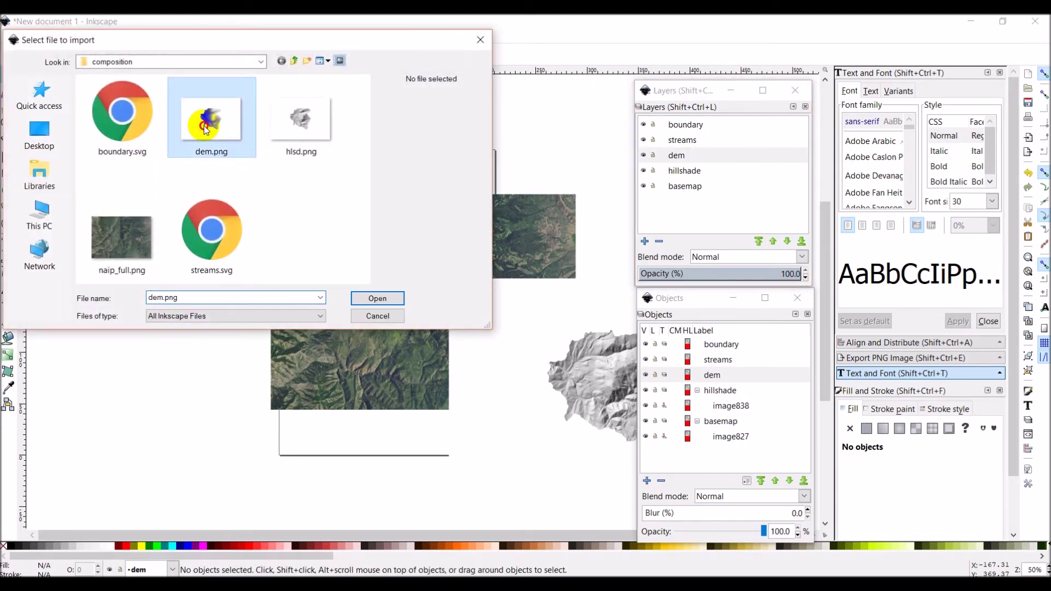
left_click(377, 297)
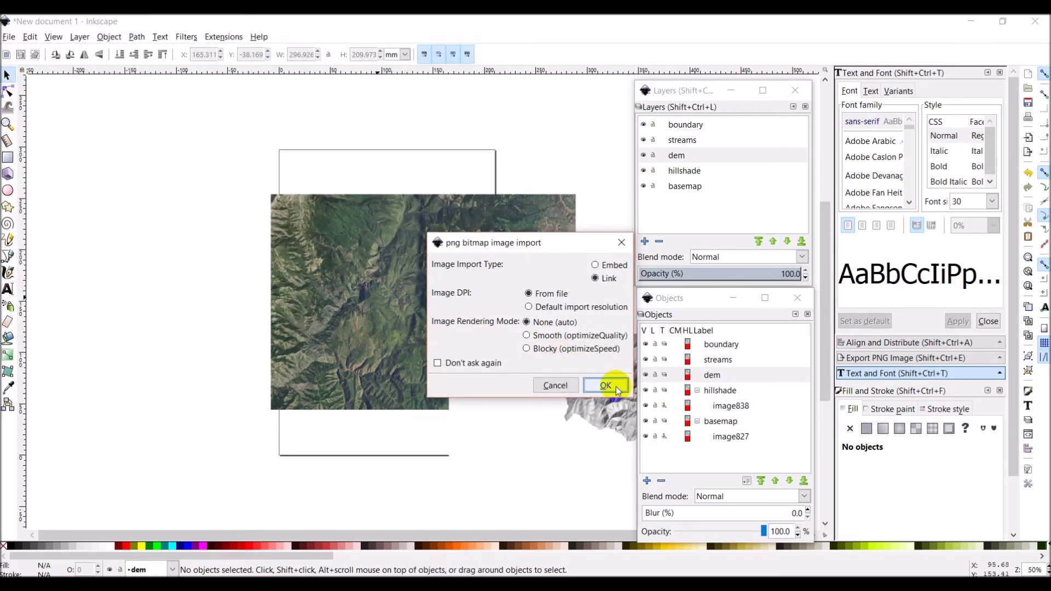
left_click(605, 386)
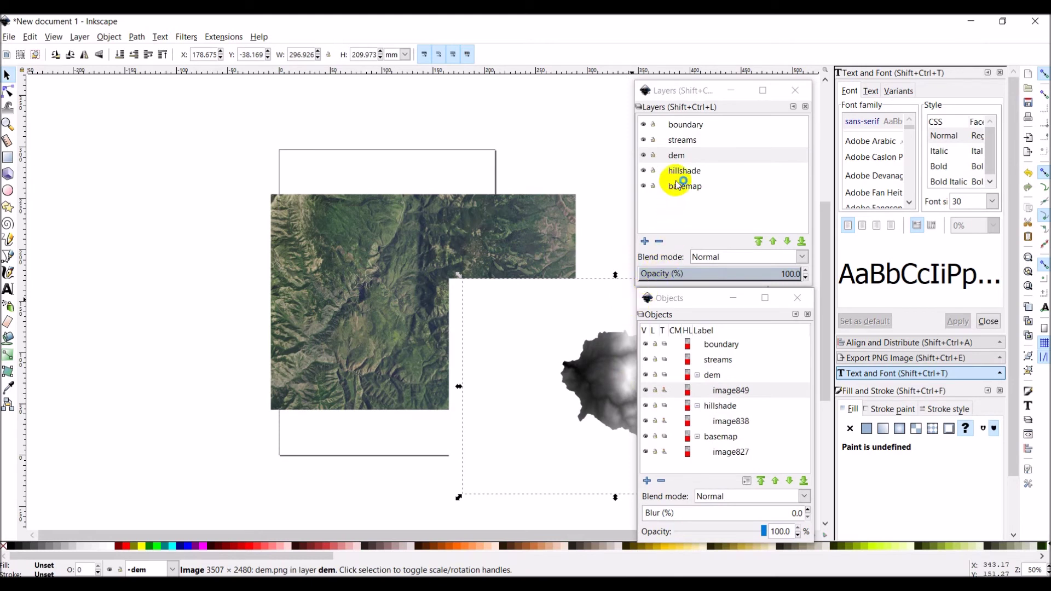
Step: Import streams.svg into the streams layer
left_click(681, 141)
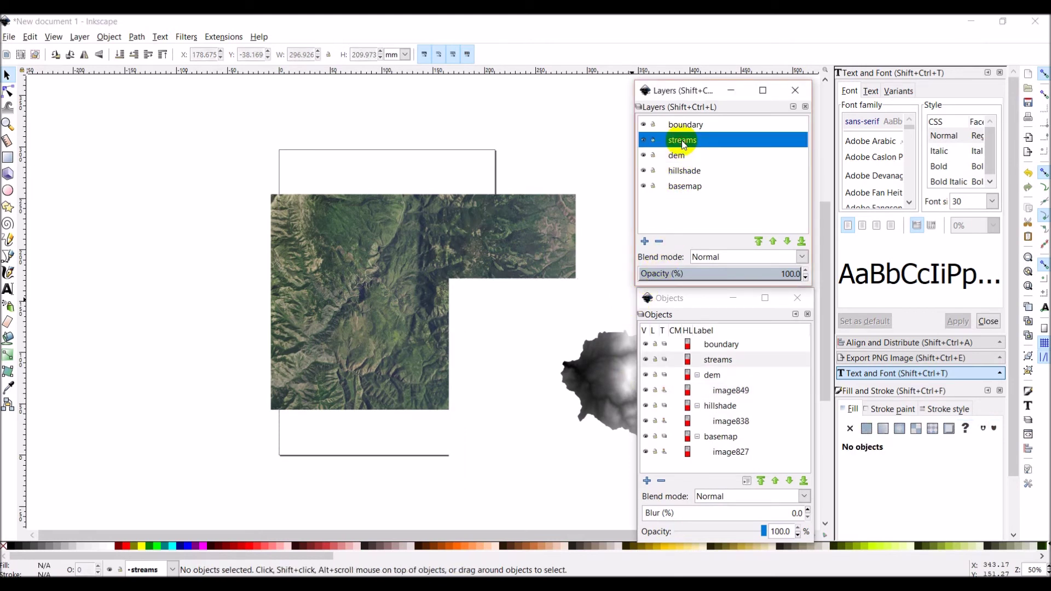
left_click(8, 37)
left_click(31, 160)
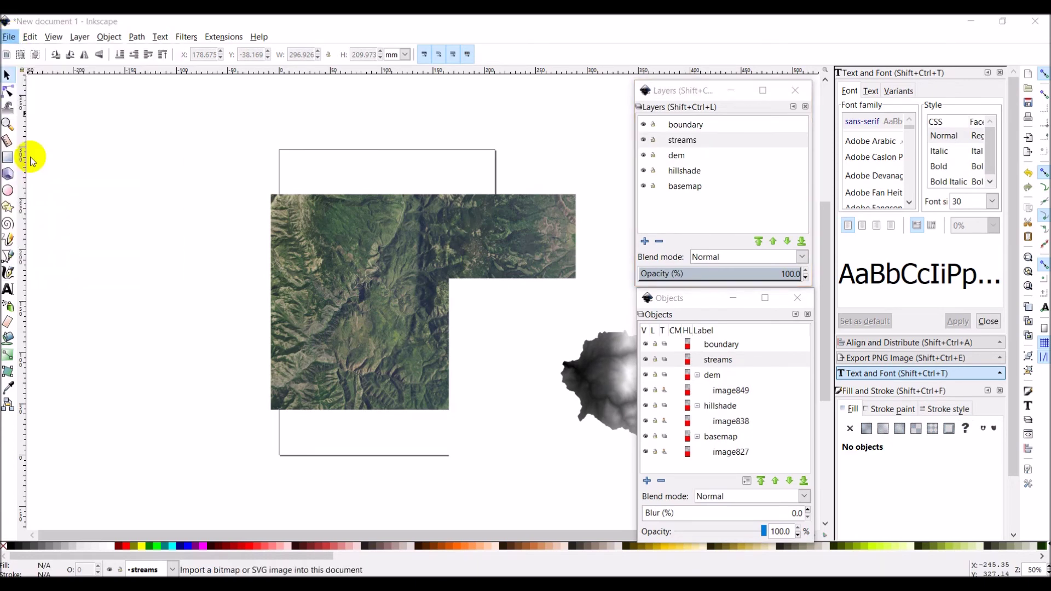
left_click(212, 233)
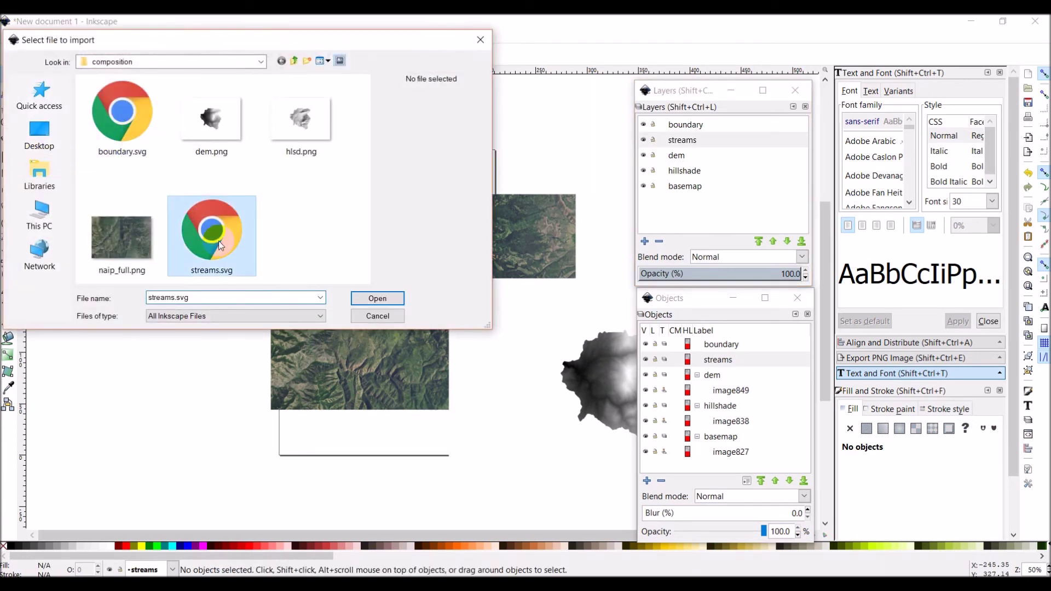
left_click(371, 300)
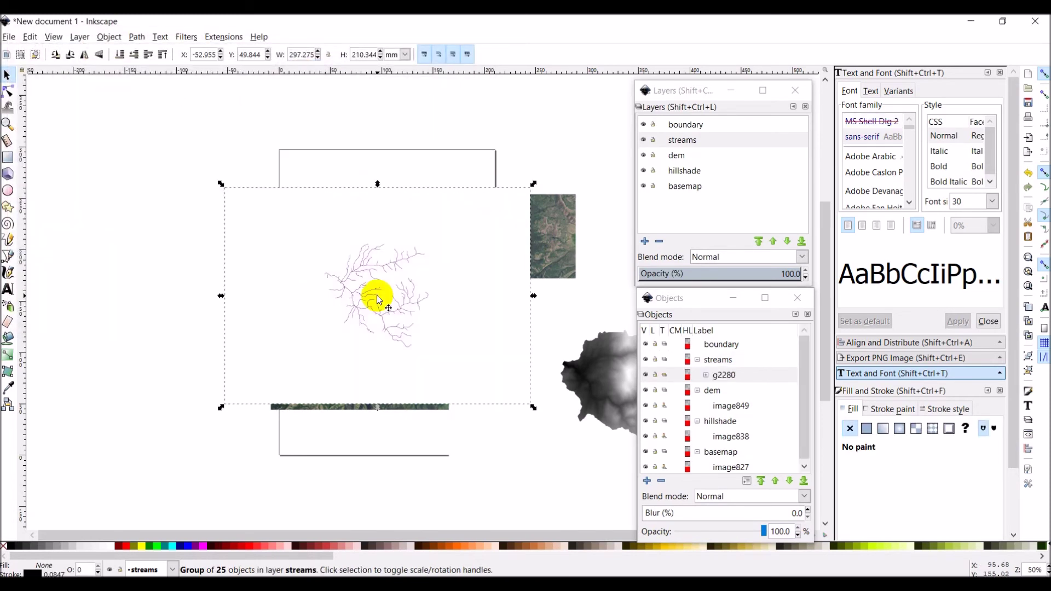
Step: Import boundary.svg into the boundary layer, then deselect it
left_click(682, 125)
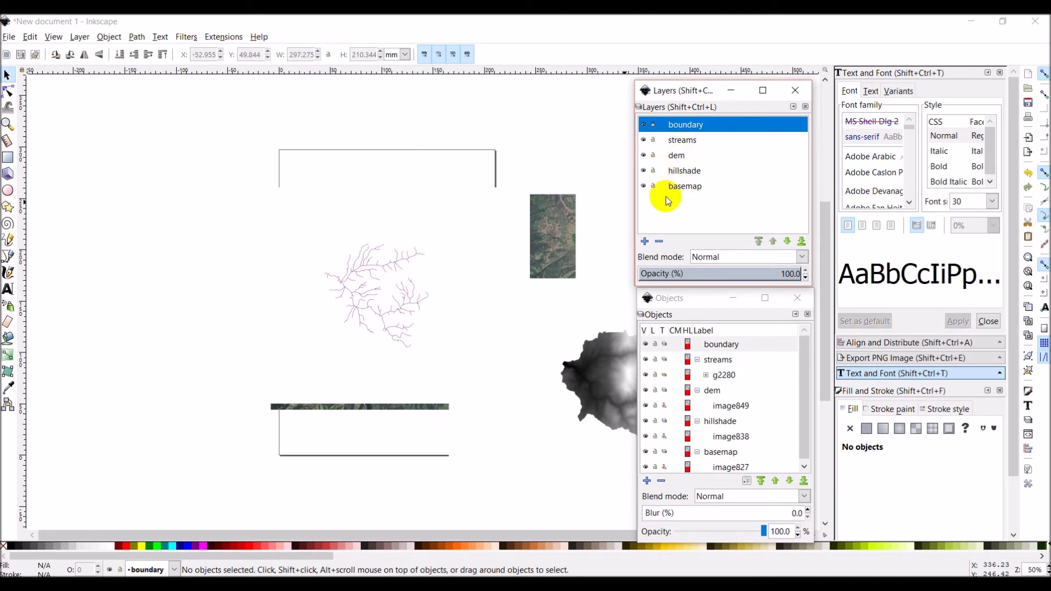
left_click(9, 37)
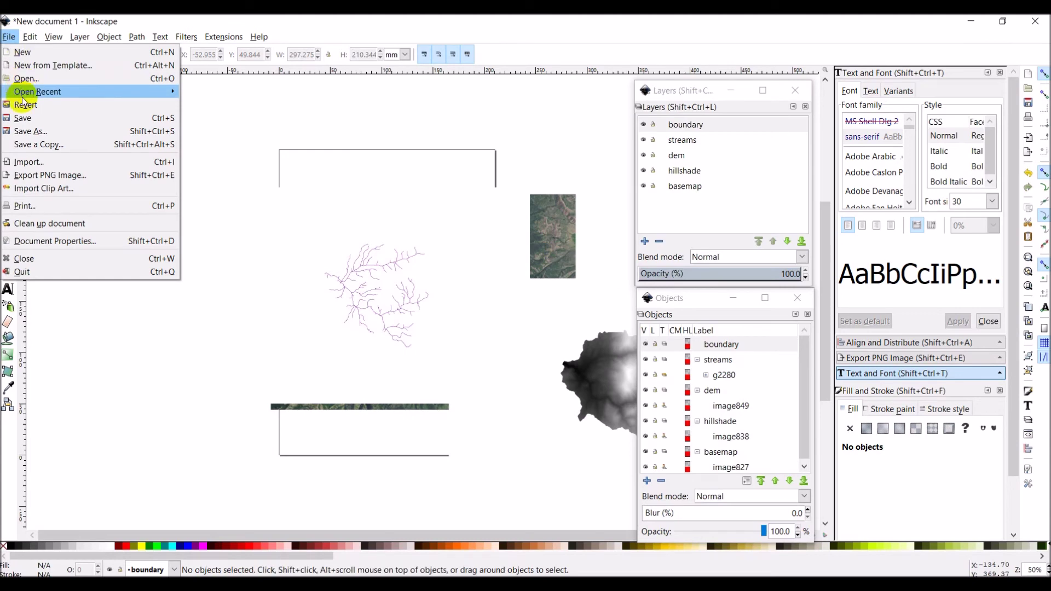
left_click(34, 159)
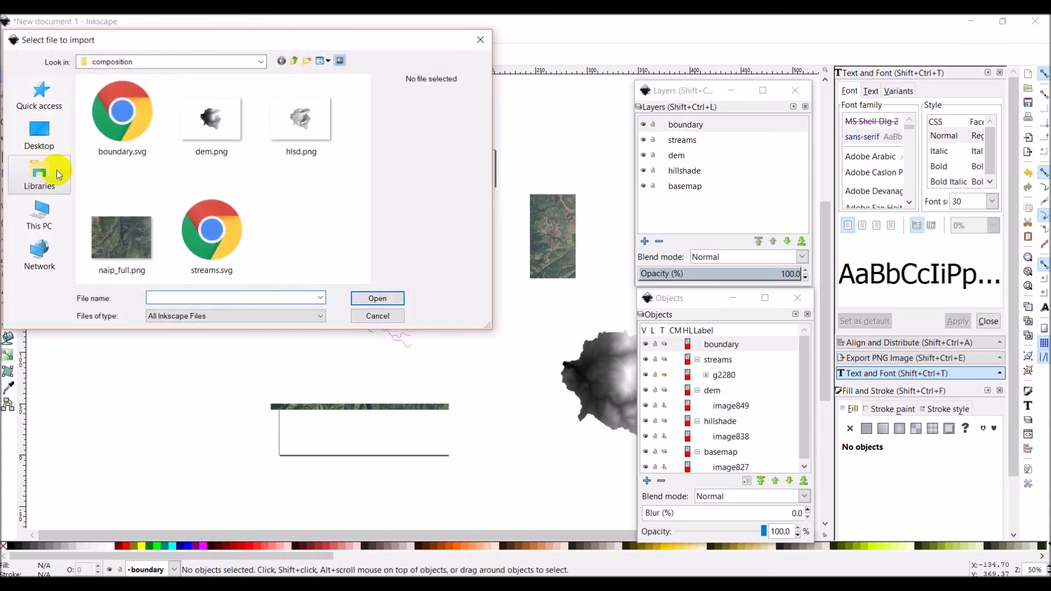
left_click(133, 129)
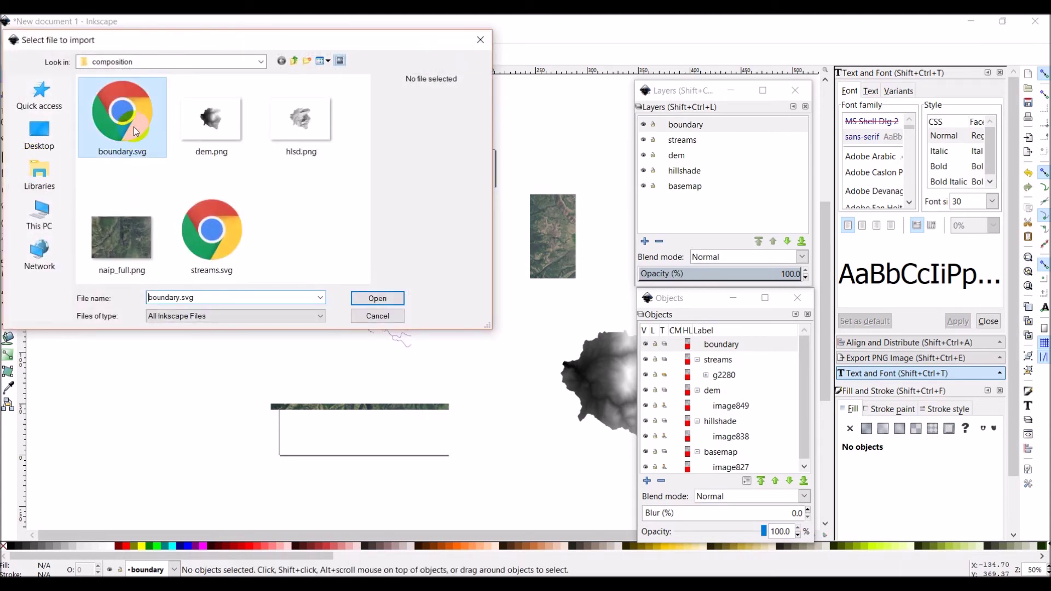
left_click(386, 300)
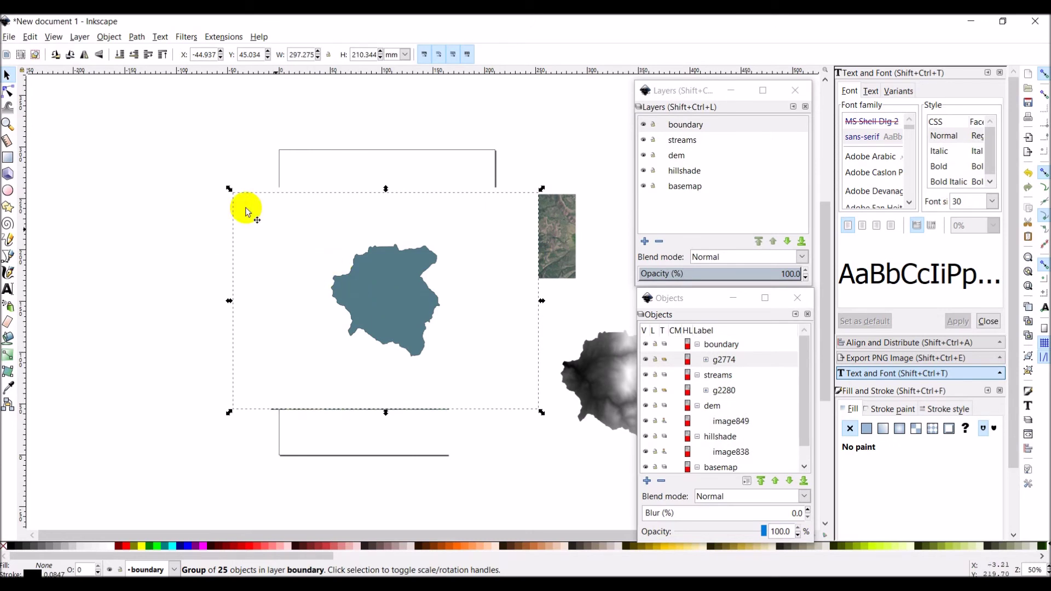
left_click(172, 158)
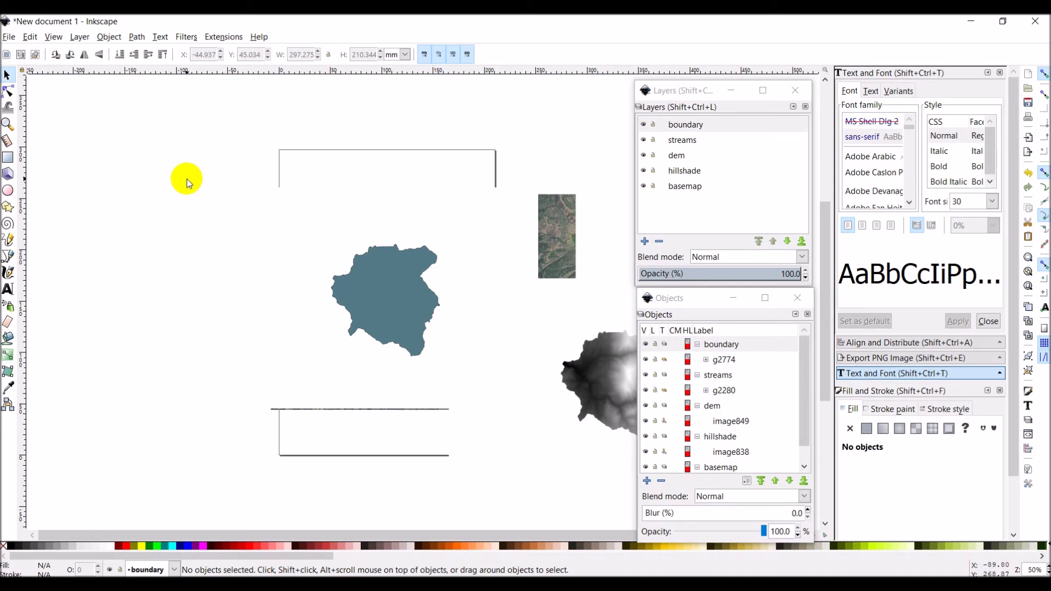
Step: Zoom out and rubber-band select the basemap, hillshade, DEM, streams and boundary pieces
scroll(211, 188, "down", 1)
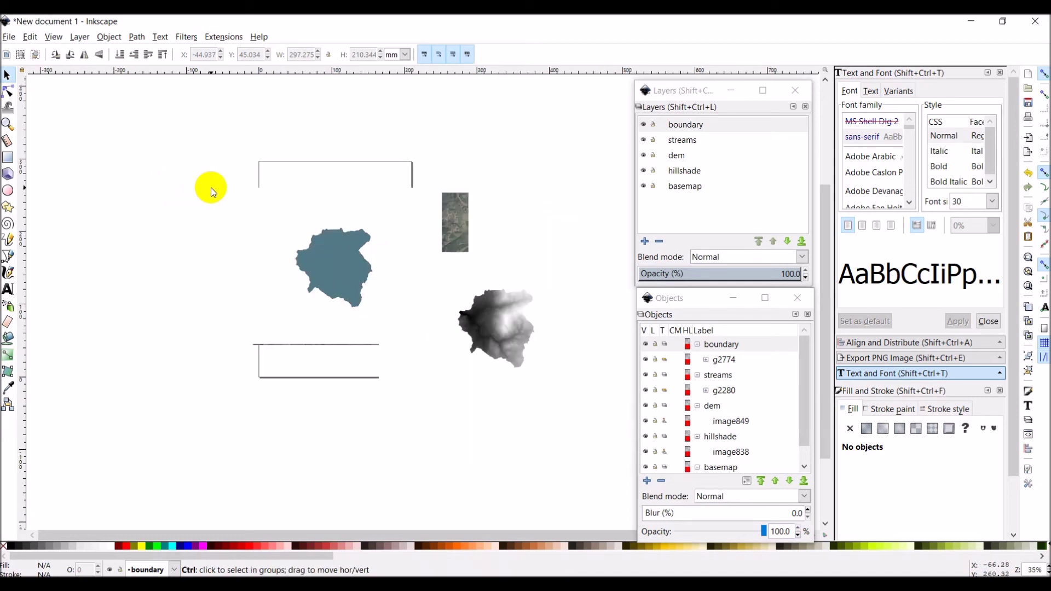
scroll(212, 187, "down", 1)
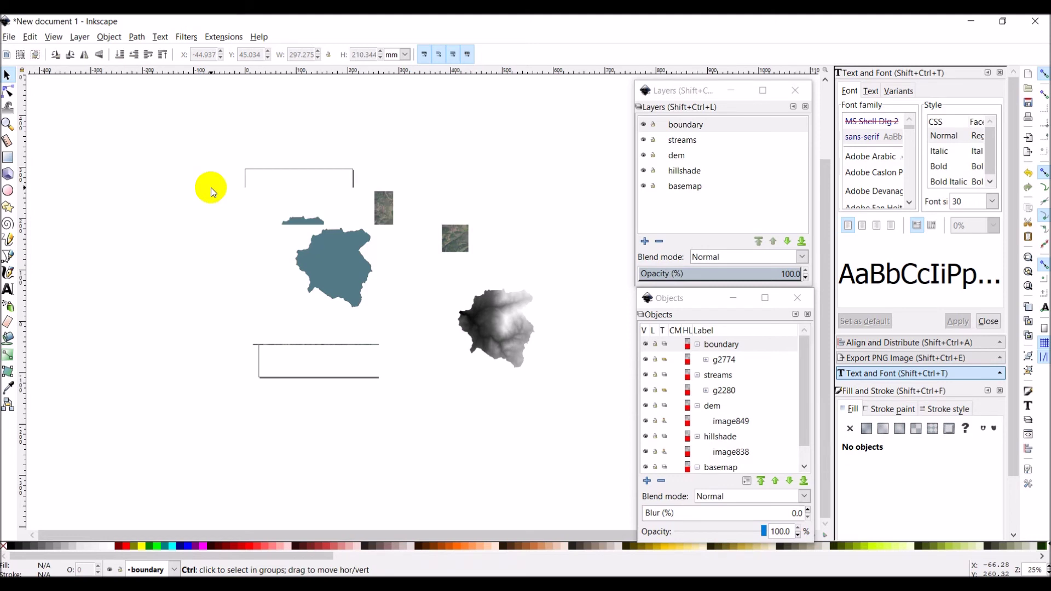
left_click_drag(126, 106, 556, 427)
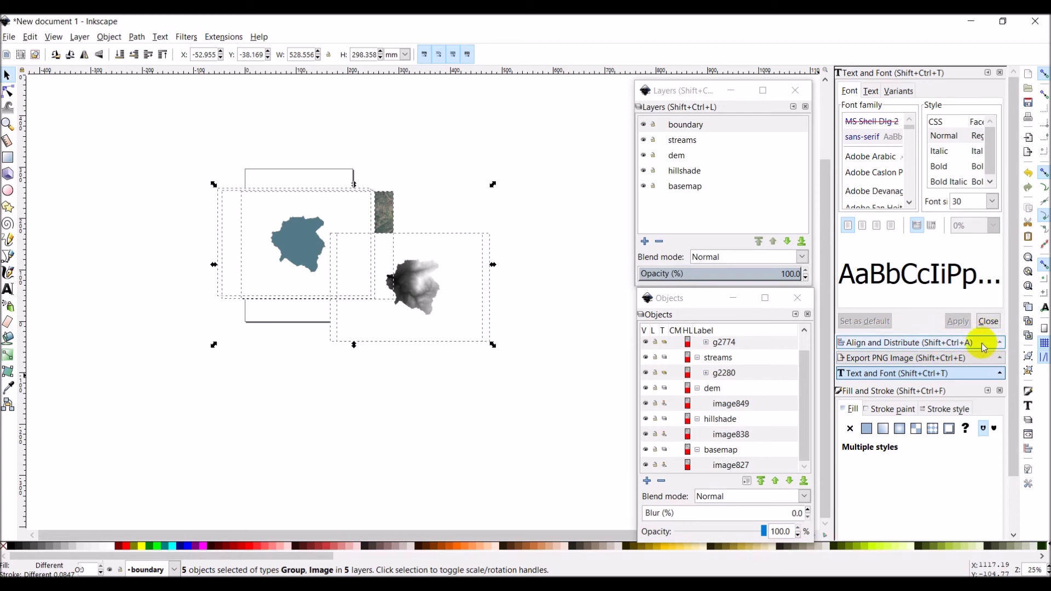
Step: Center the five selected map pieces on horizontal and vertical axes, then deselect
left_click(1001, 343)
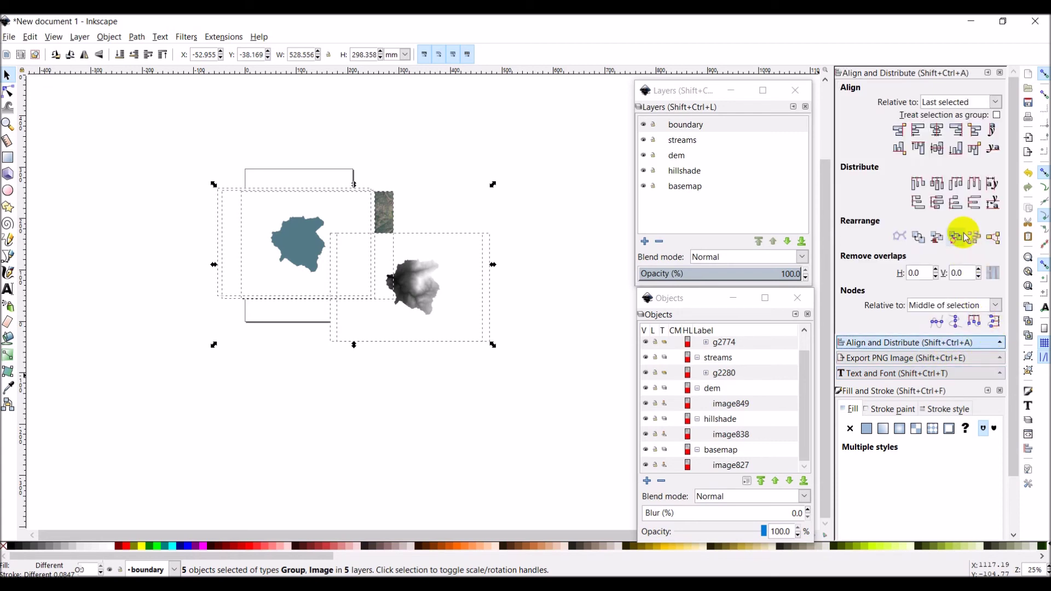
left_click(937, 148)
left_click(937, 149)
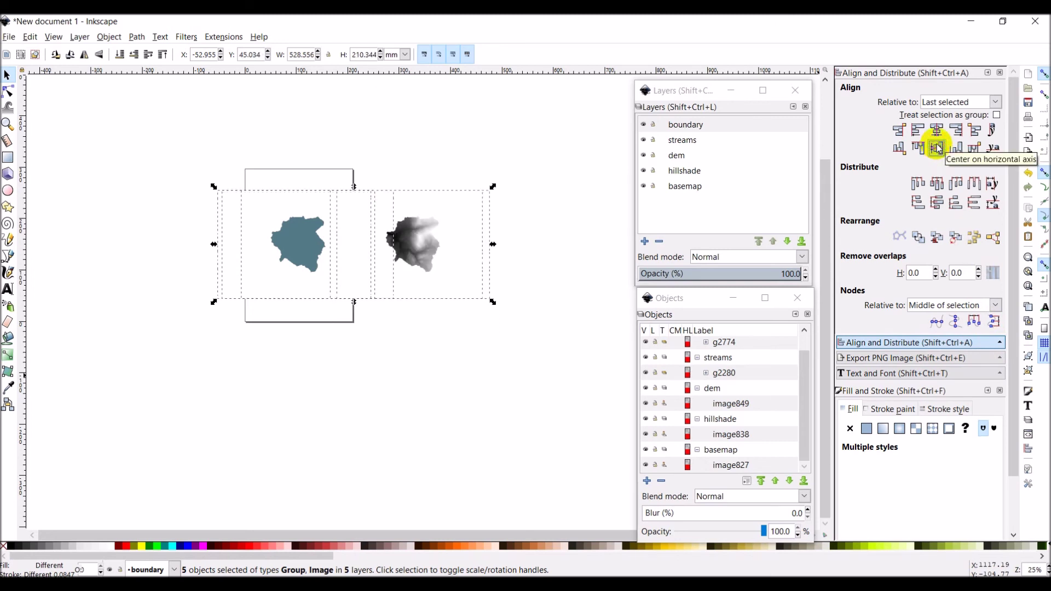
left_click(938, 131)
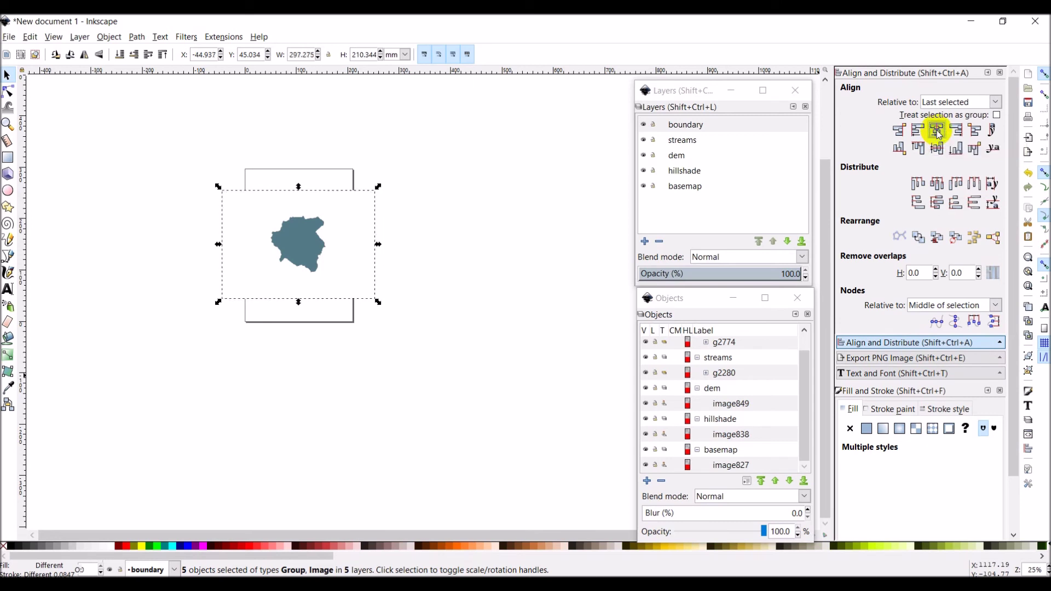
left_click(479, 233)
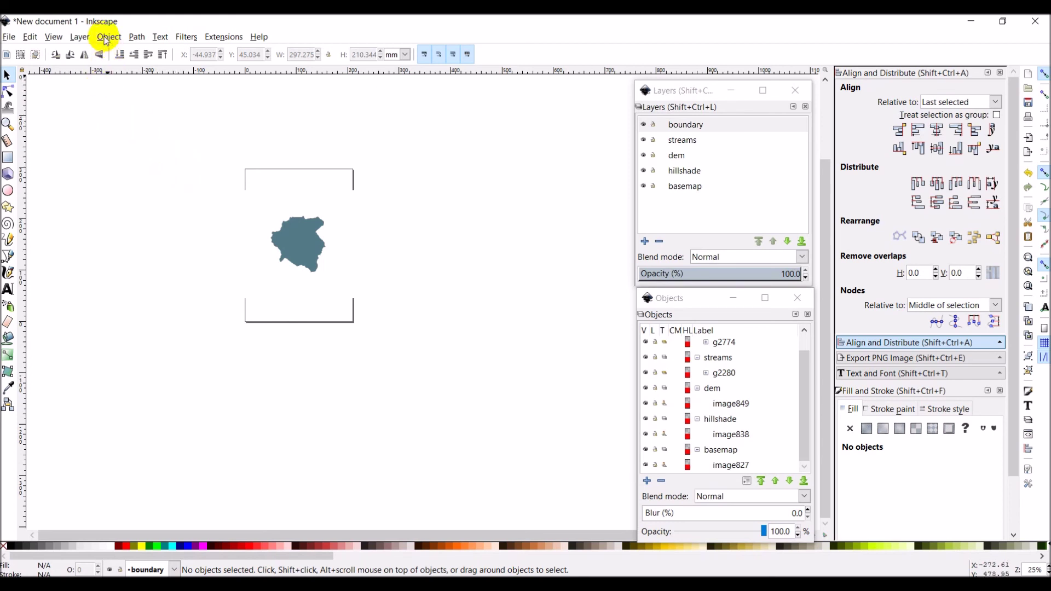
Step: Zoom so the whole page fits in the window
left_click(31, 38)
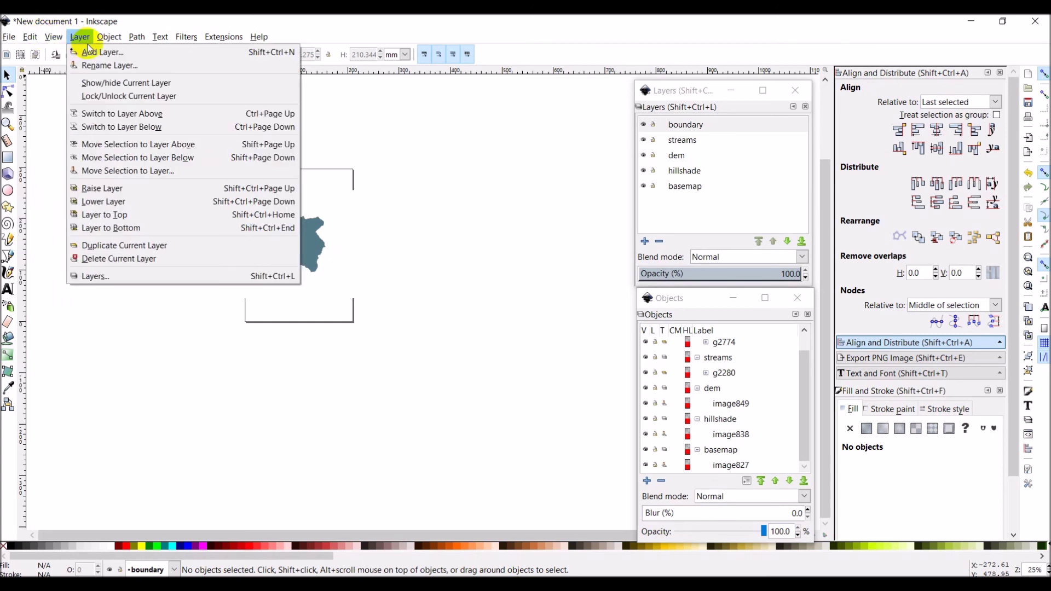
mouse_move(75, 58)
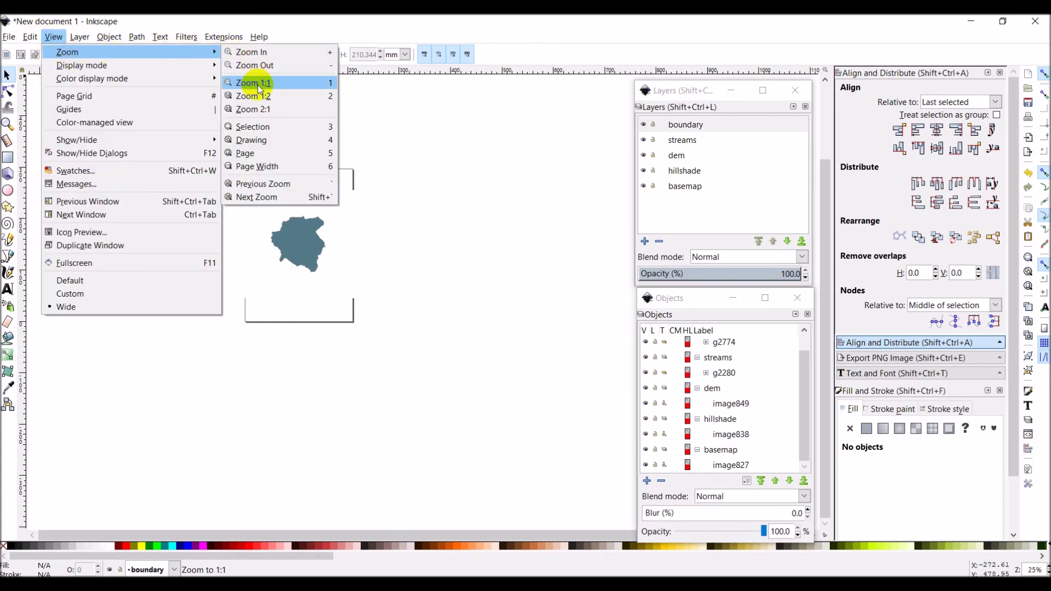
left_click(247, 152)
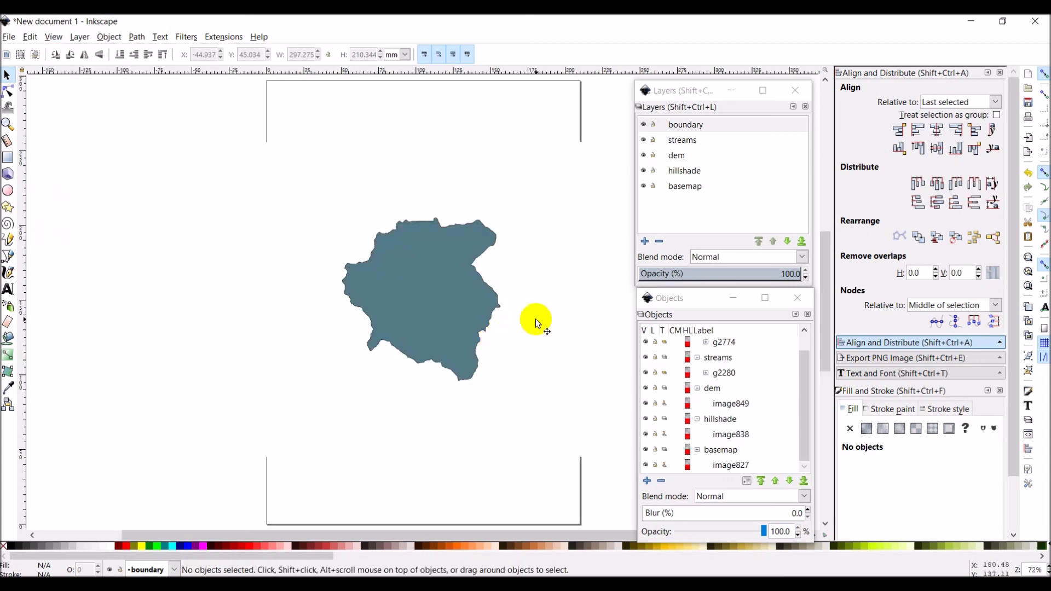
scroll(541, 308, "right", 2)
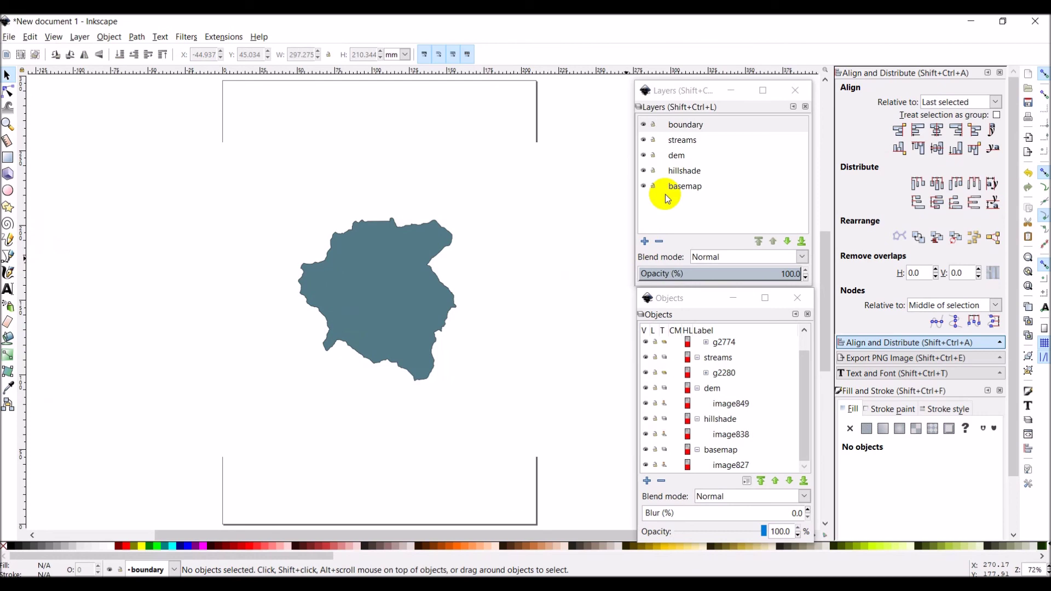
Step: Hide boundary, streams, dem and hillshade in turn to check alignment, then show all again
left_click(644, 126)
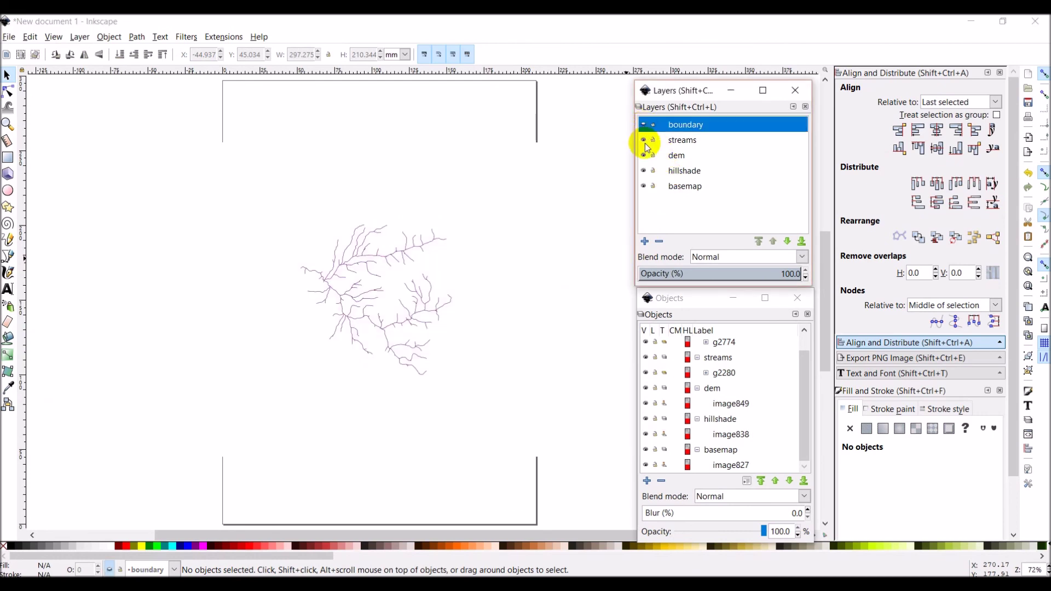
left_click(643, 140)
left_click(644, 155)
left_click(644, 172)
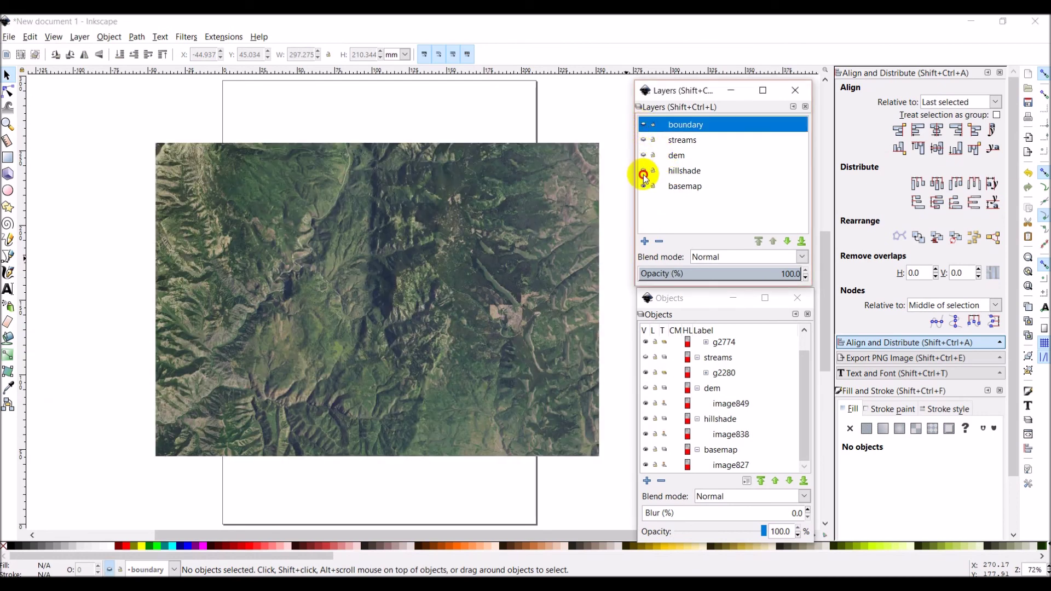
left_click(644, 171)
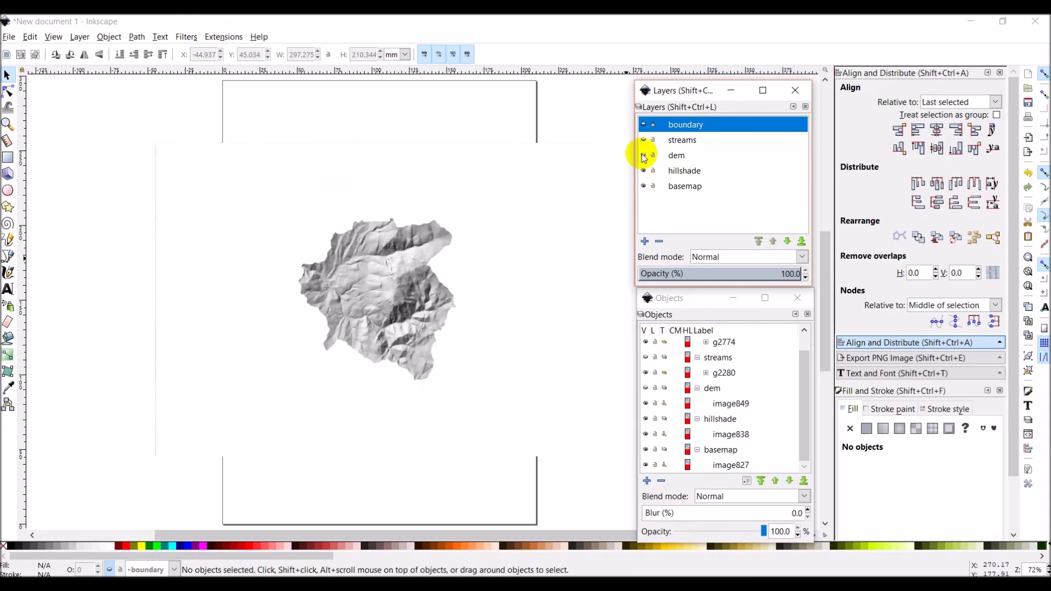
left_click(644, 156)
left_click(644, 156)
left_click(644, 140)
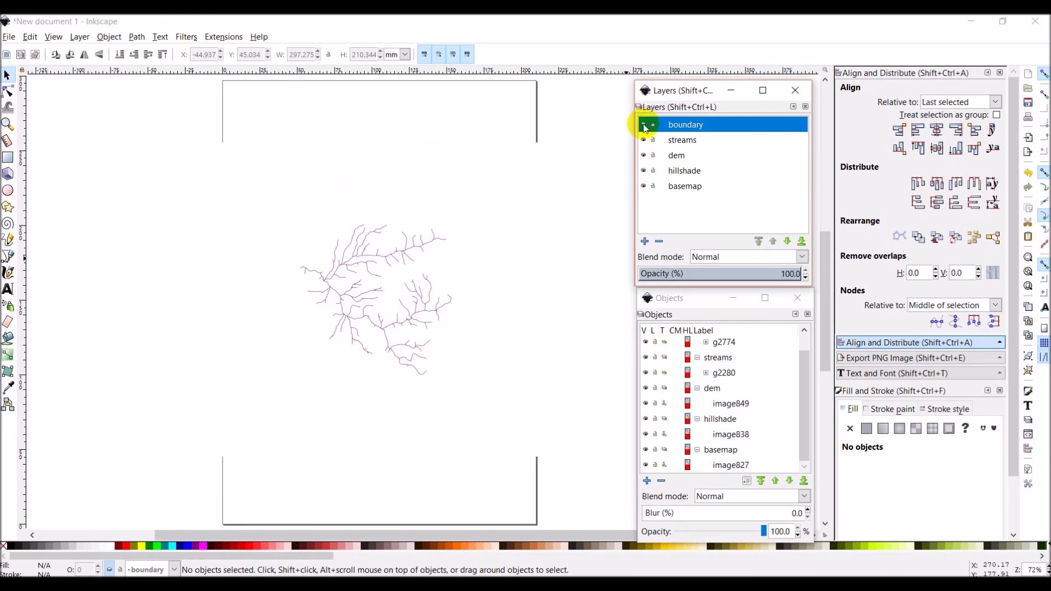
left_click(645, 125)
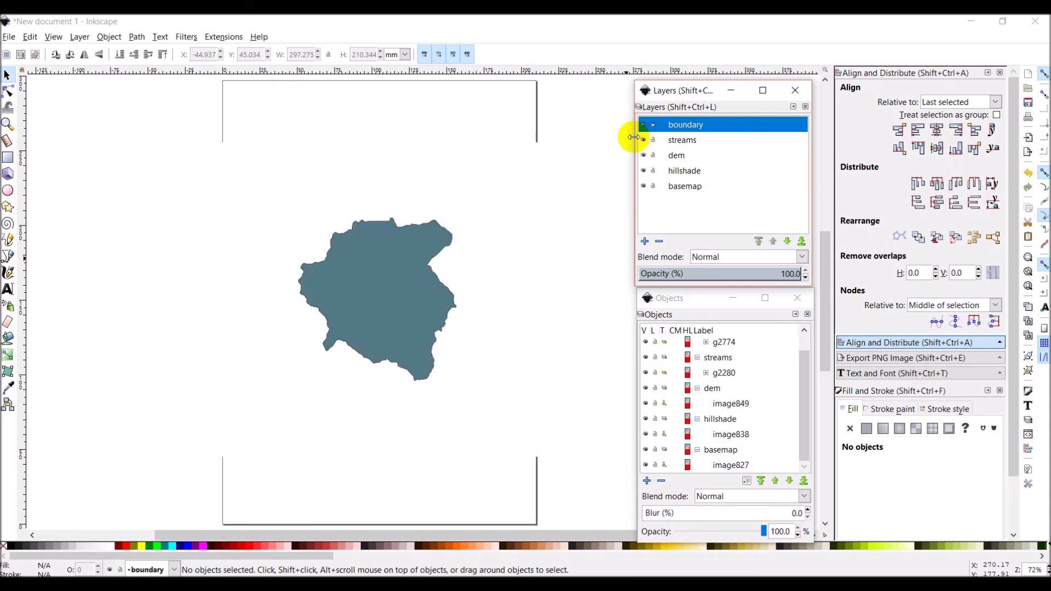